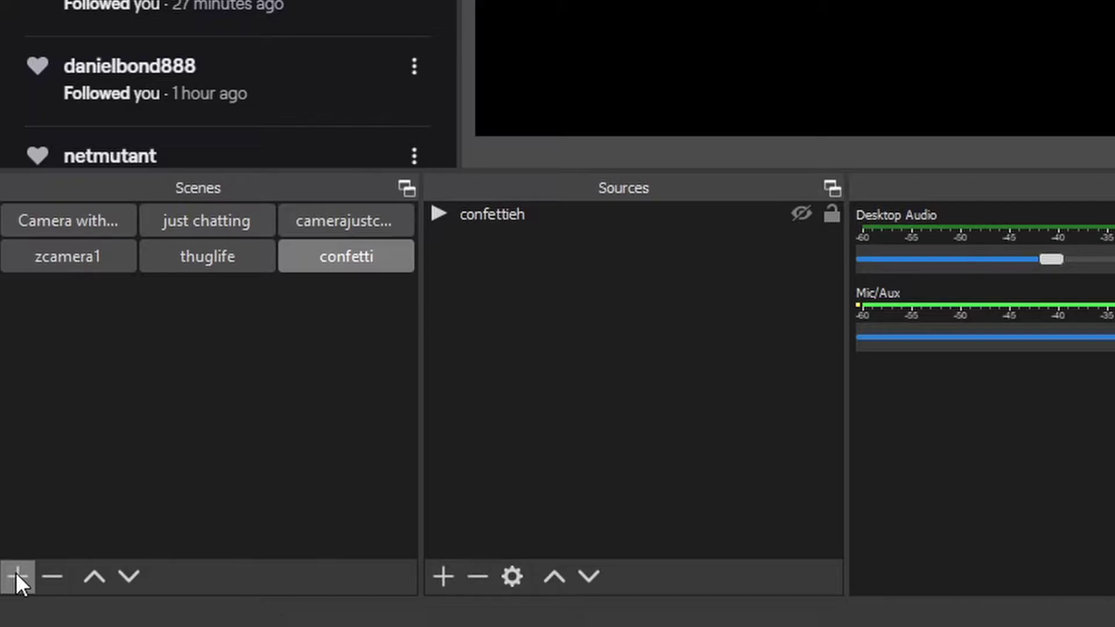
Create a new scene named camera1.
left_click(16, 573)
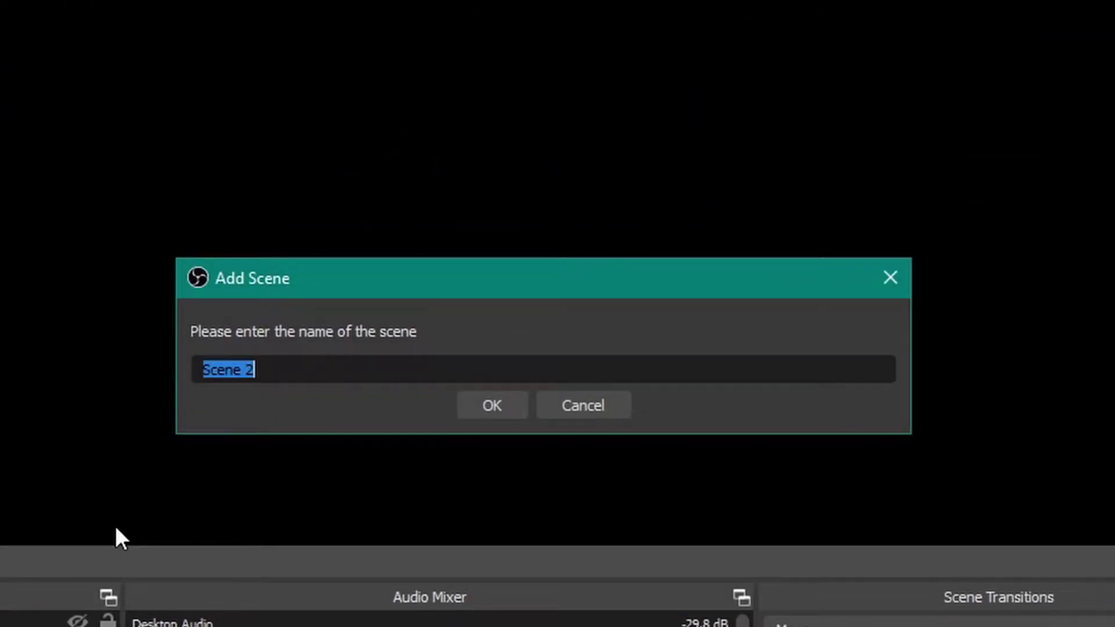
type("camera1")
left_click(493, 407)
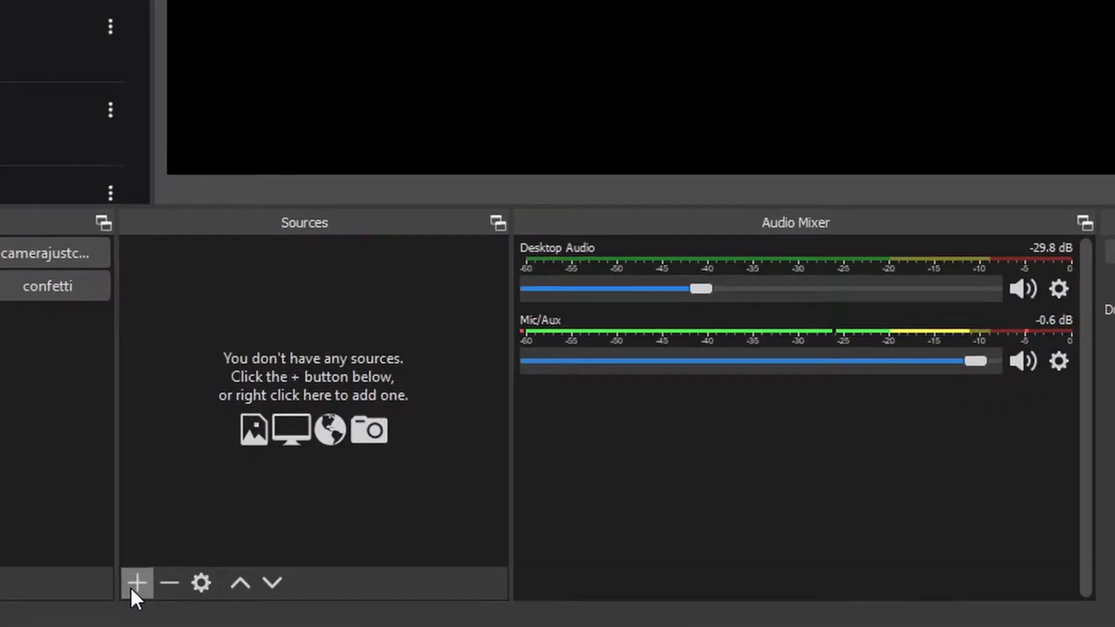
Add the existing t5i video capture device, then shrink it and centre it in the preview.
left_click(192, 583)
left_click(214, 461)
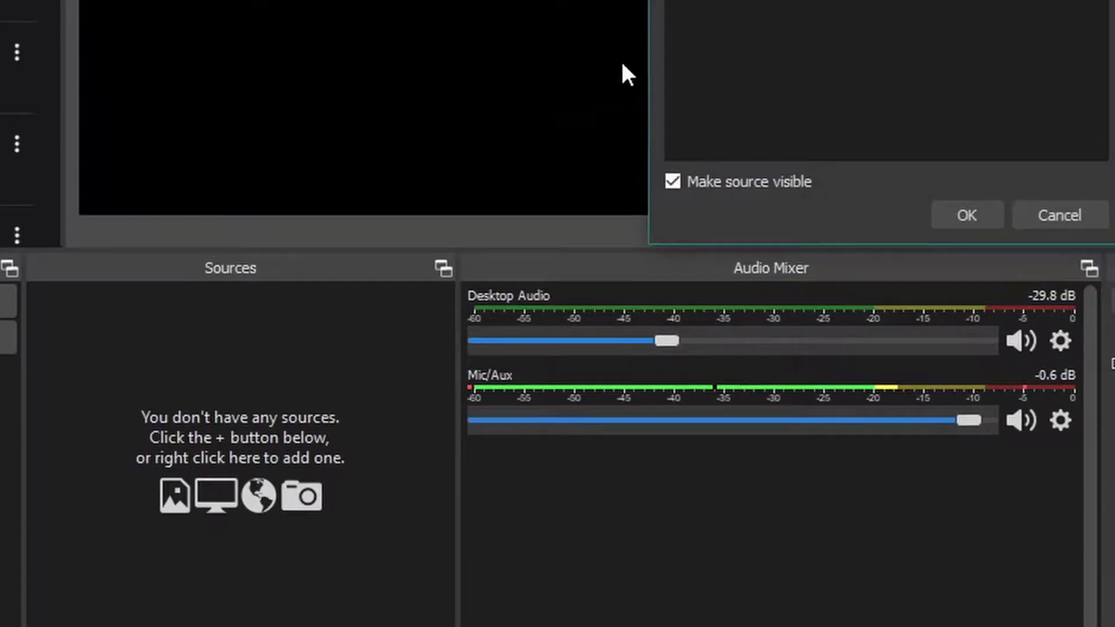
left_click(450, 226)
left_click(414, 287)
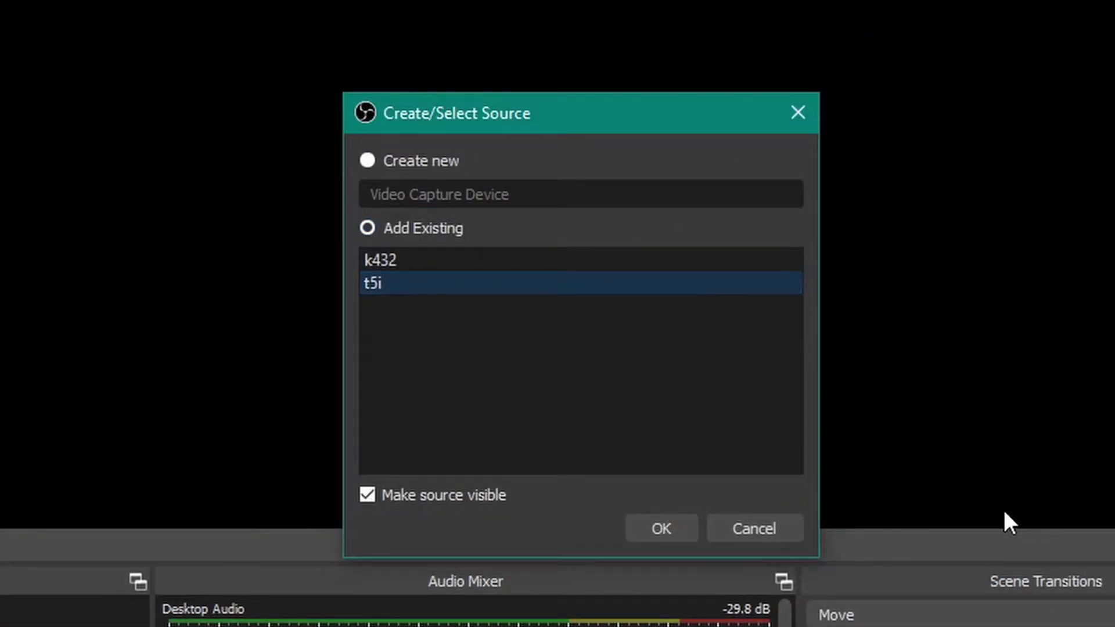
left_click(662, 528)
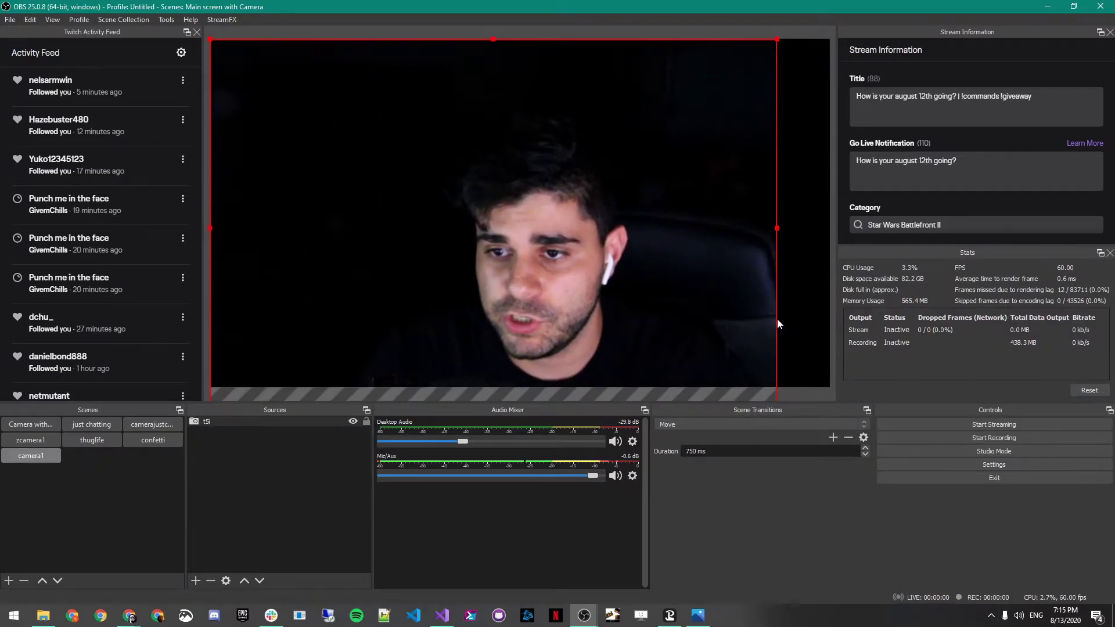
left_click_drag(777, 320, 734, 289)
left_click_drag(505, 252, 541, 262)
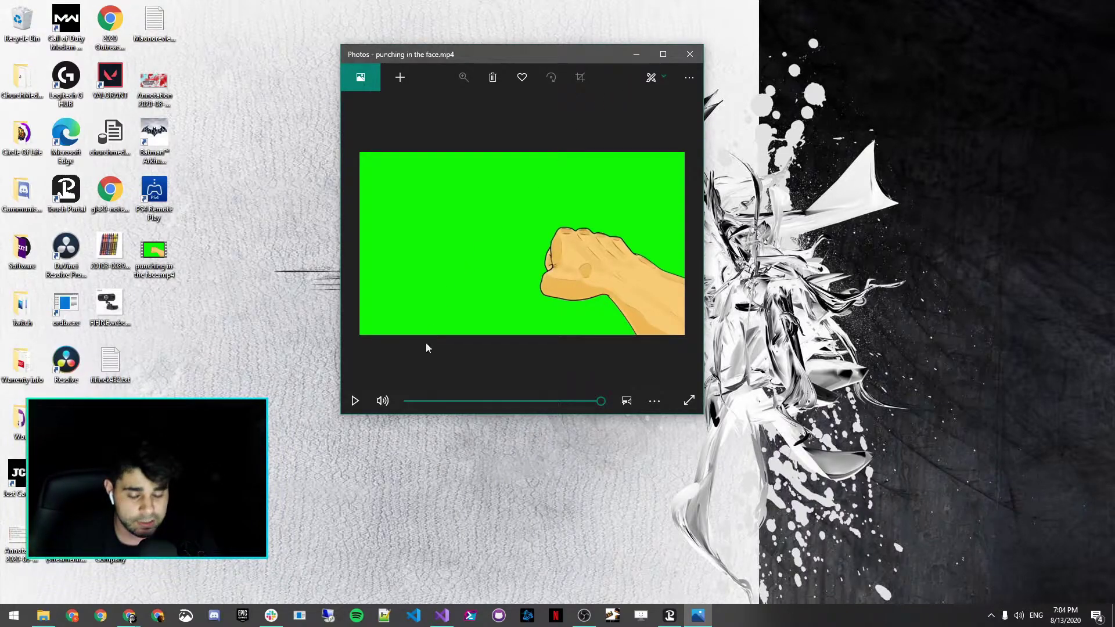
left_click(583, 615)
left_click(248, 580)
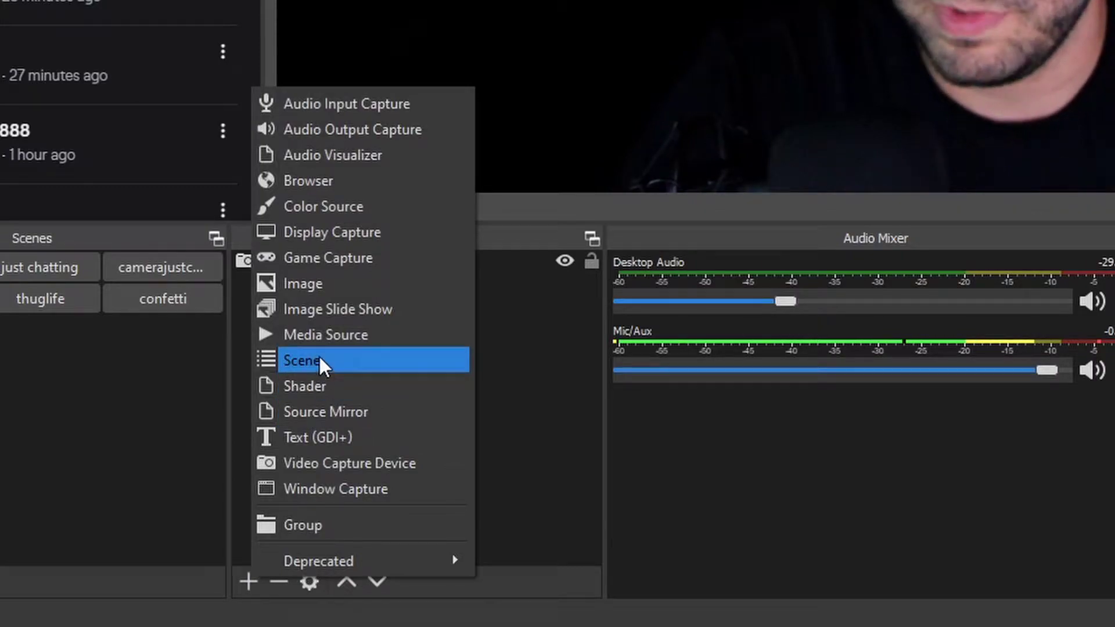
Add a media source named punchingvideo that plays 'punching in the face.mp4' from the Desktop.
left_click(323, 333)
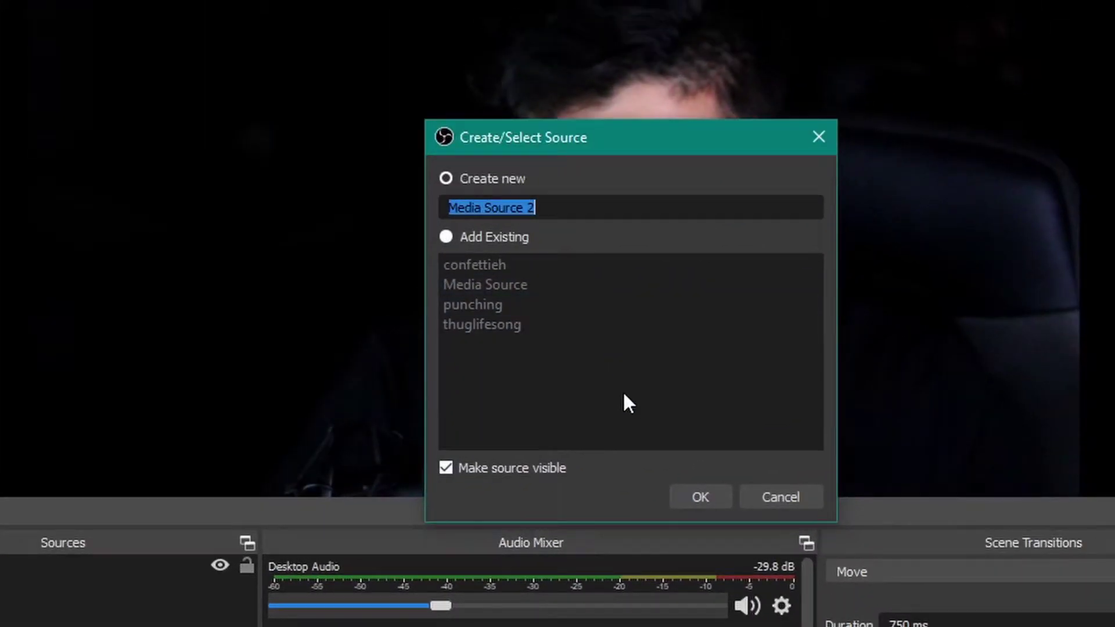
type("puc")
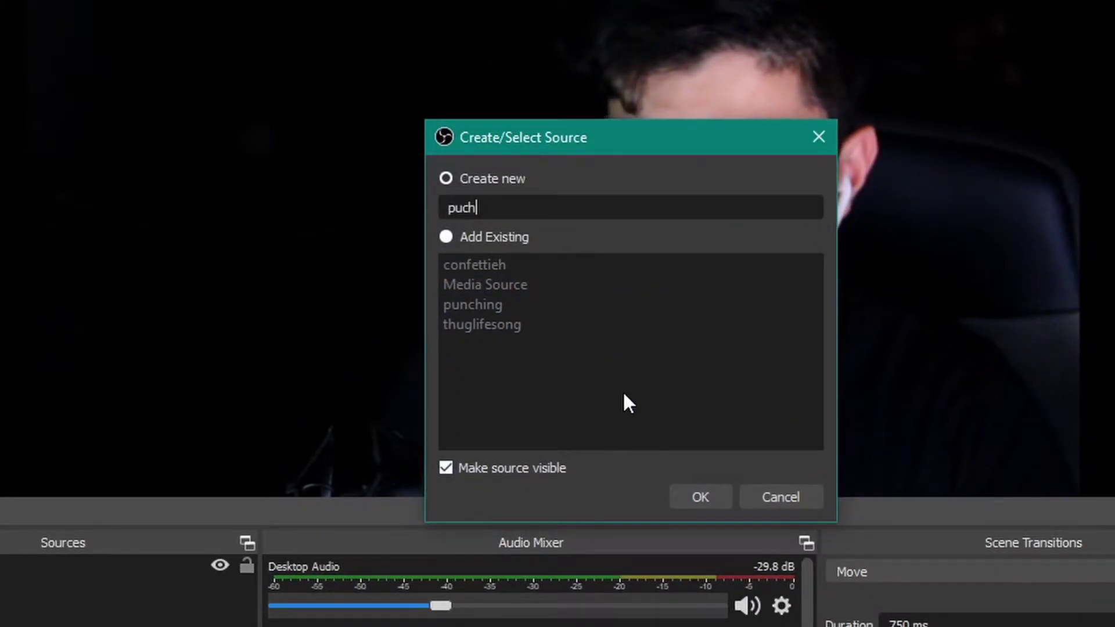
key("BackSpace")
type("nchingvideo")
key("Return")
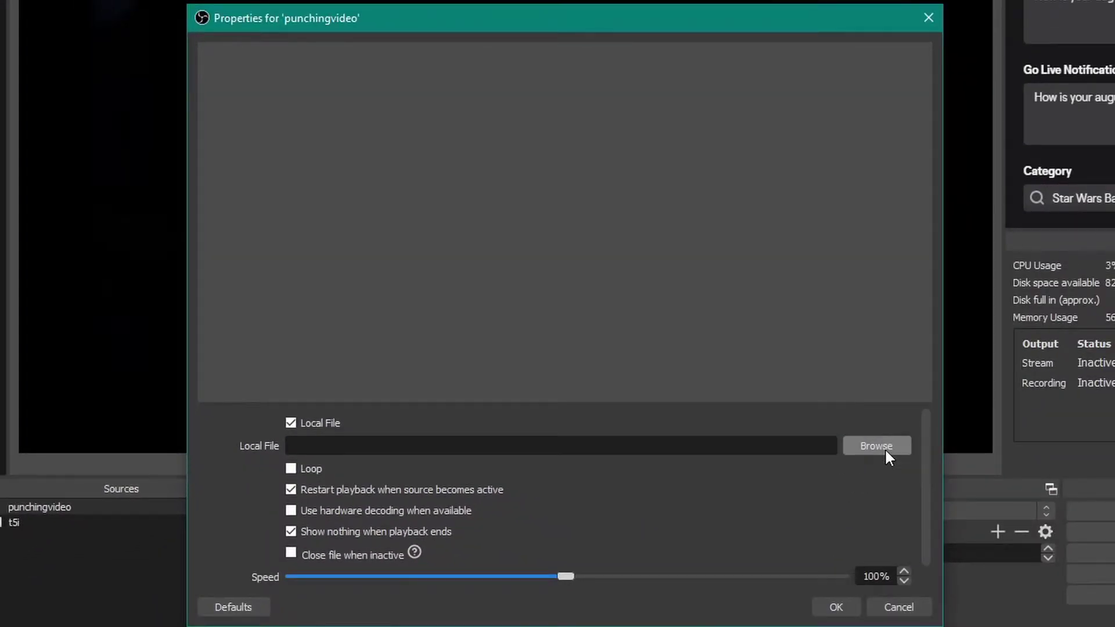
left_click(883, 448)
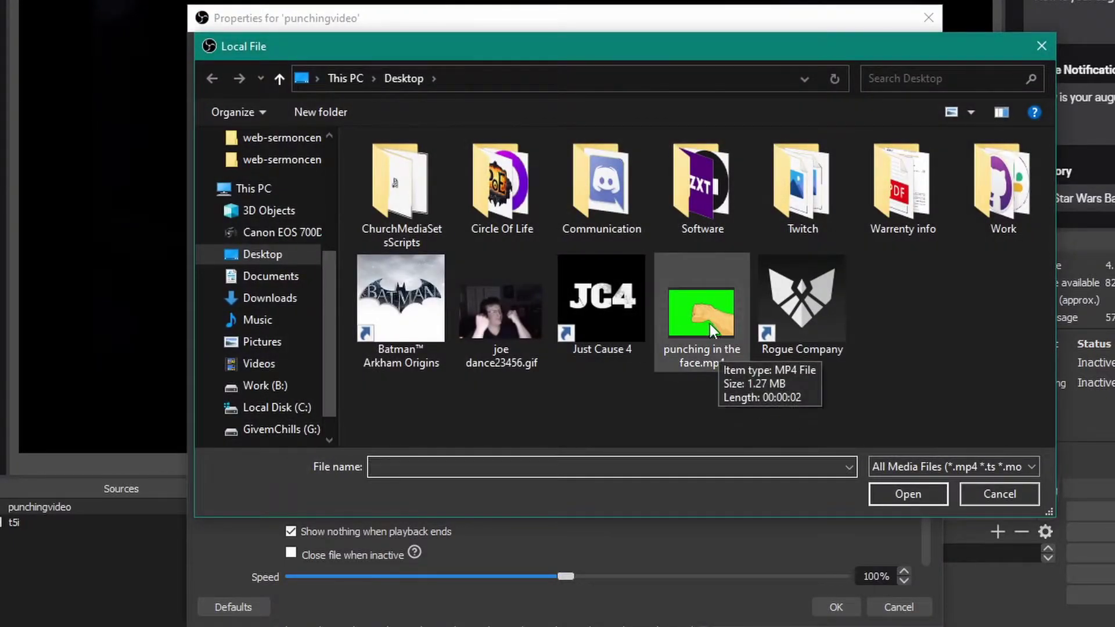
double_click(708, 322)
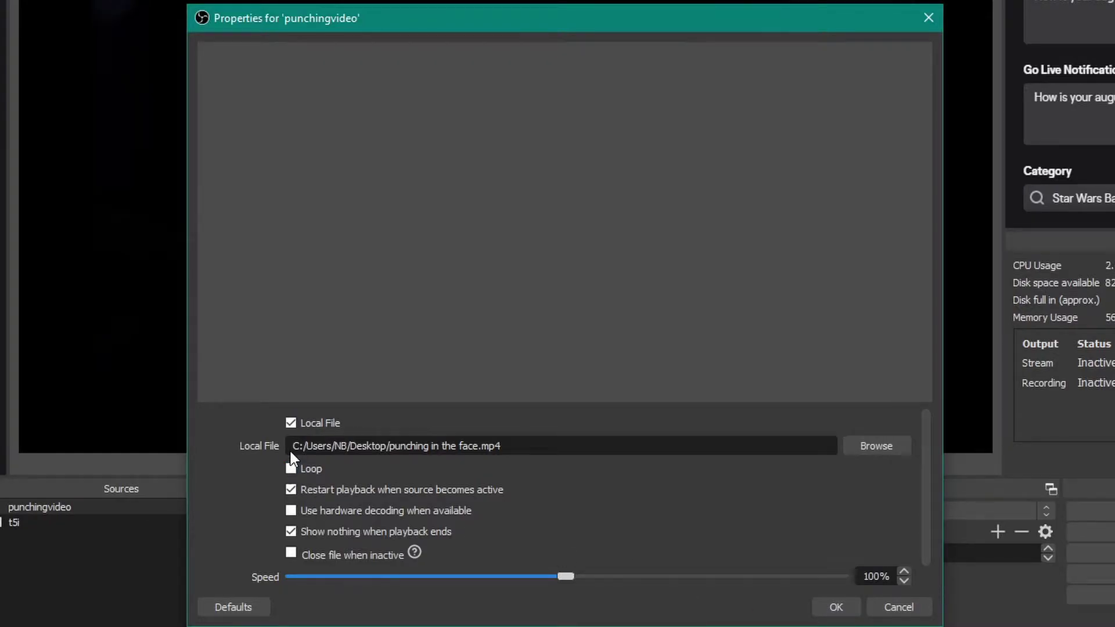
left_click(836, 606)
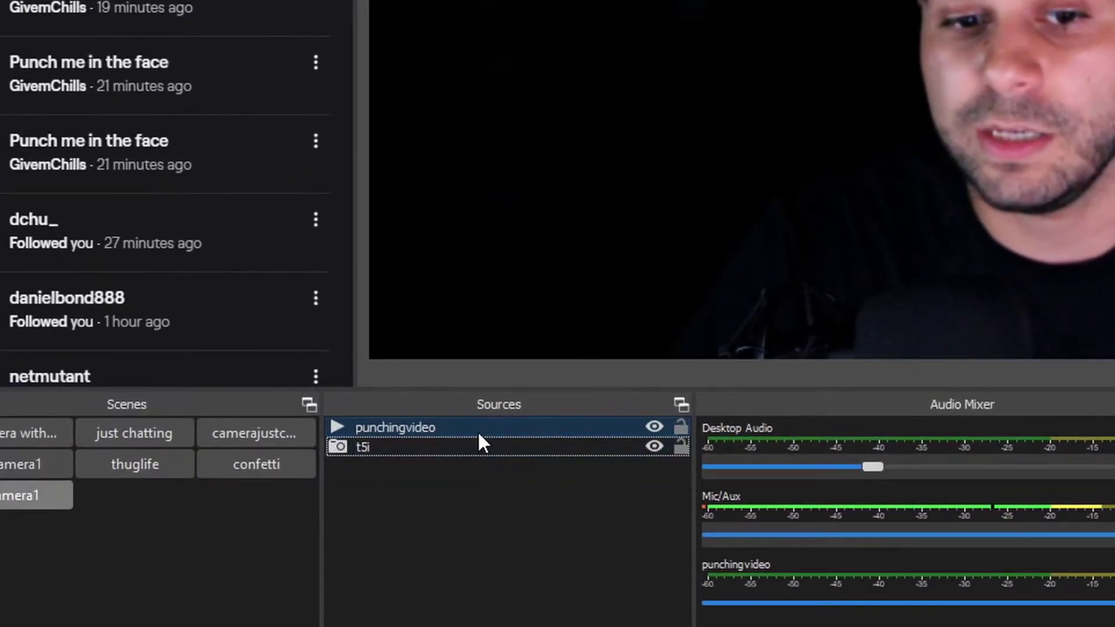
Apply a Chroma Key filter with the default name and Green key colour to punchingvideo.
right_click(480, 443)
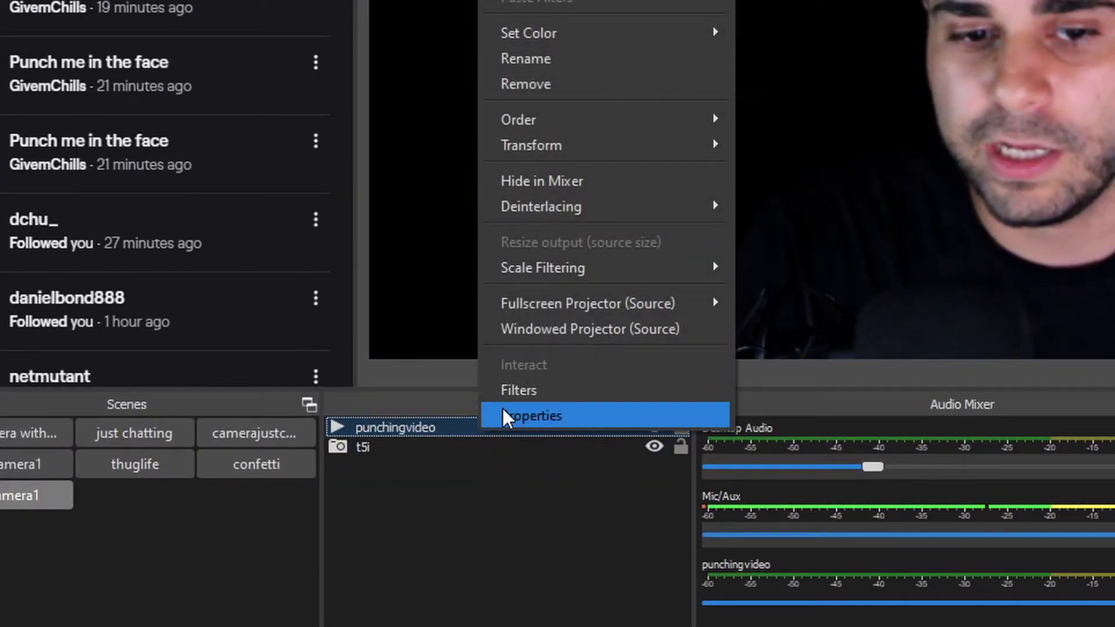
left_click(509, 391)
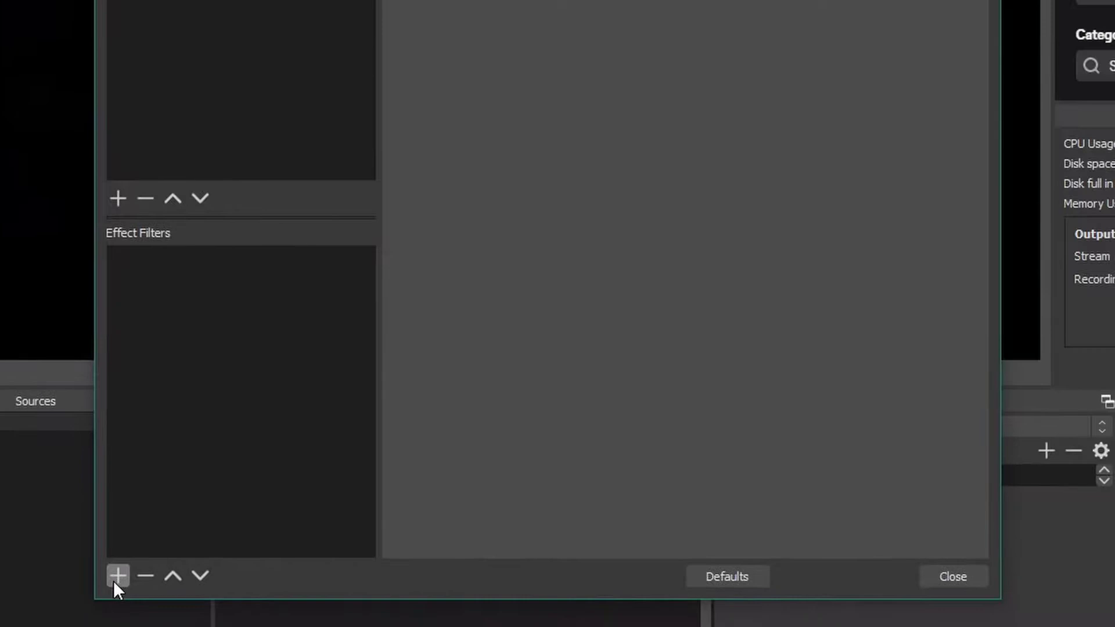
left_click(116, 576)
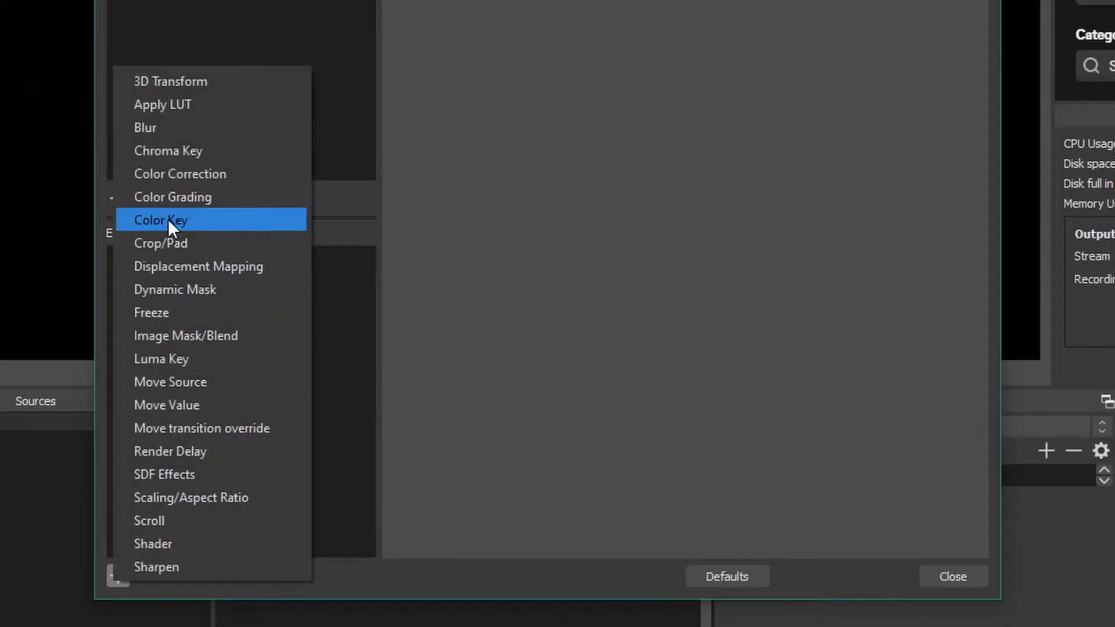
left_click(169, 152)
left_click(502, 249)
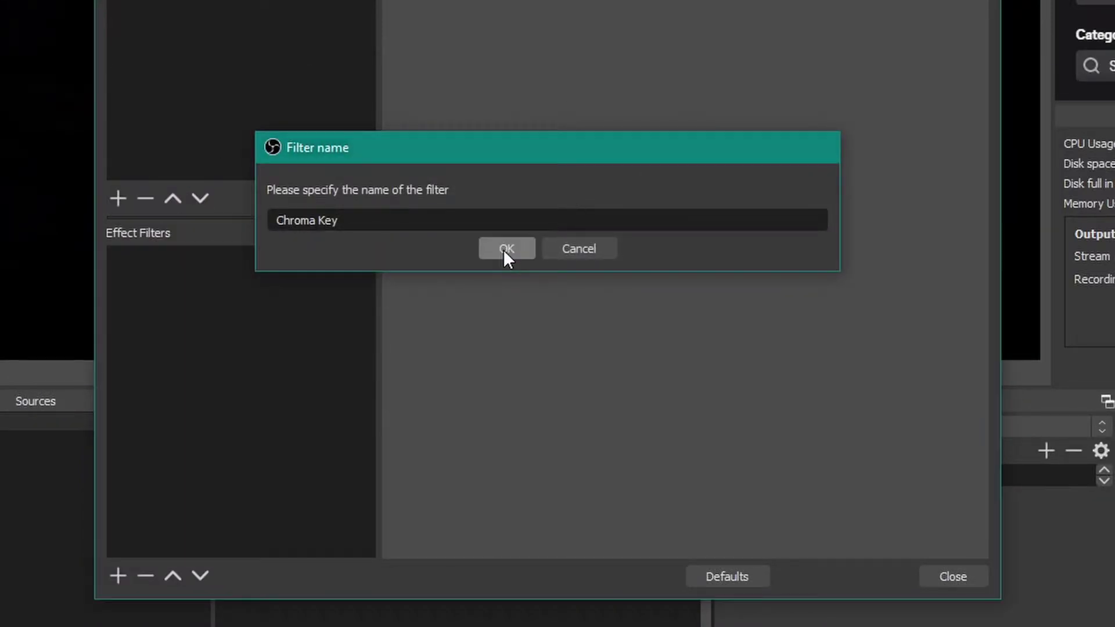
left_click(727, 316)
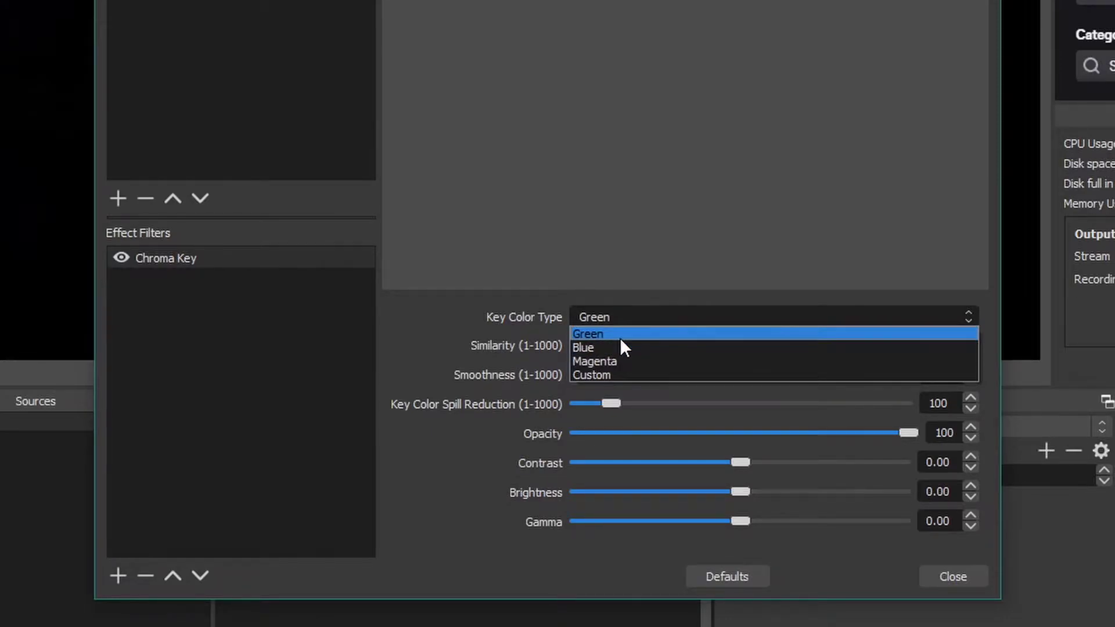
left_click(619, 336)
left_click(958, 582)
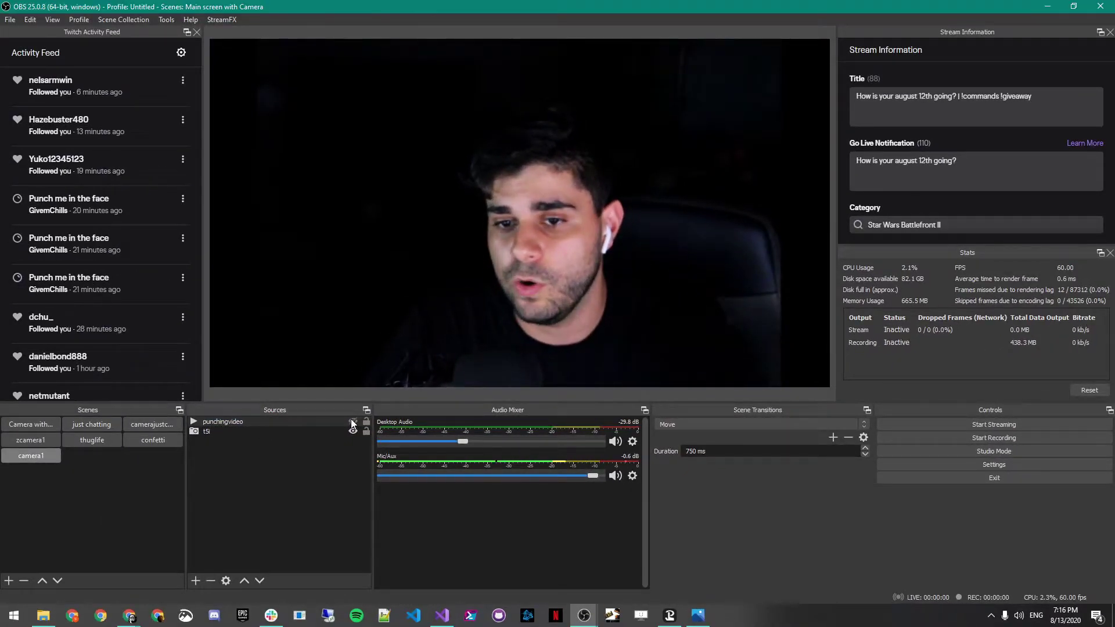
Show punchingvideo over the camera, hide it again, then switch to the overlay scene with F1.
left_click(352, 421)
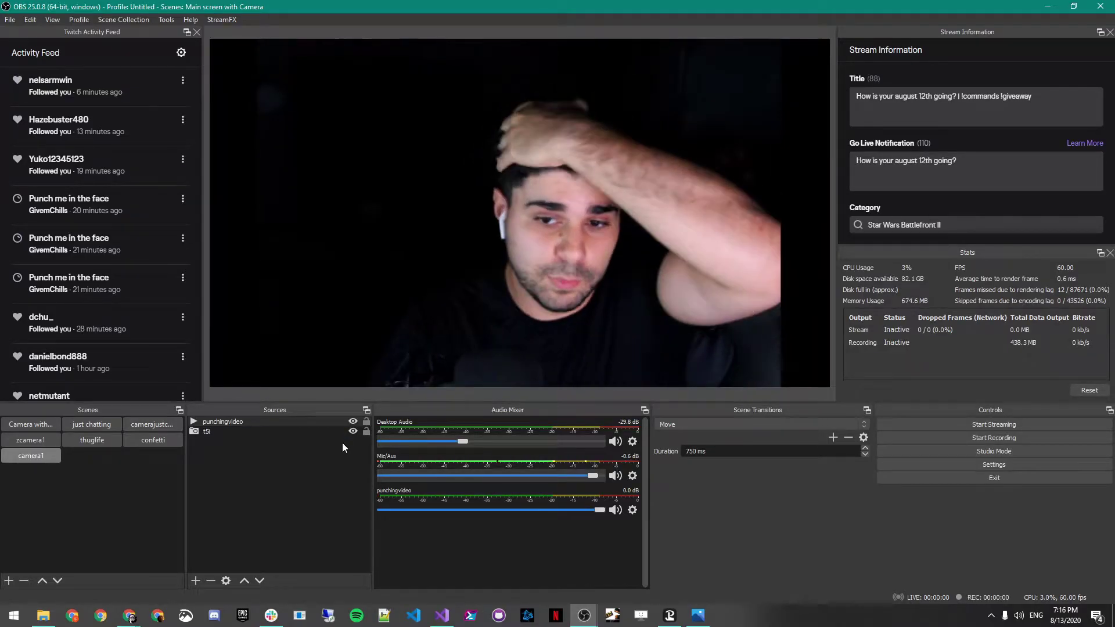
left_click(353, 421)
left_click(353, 423)
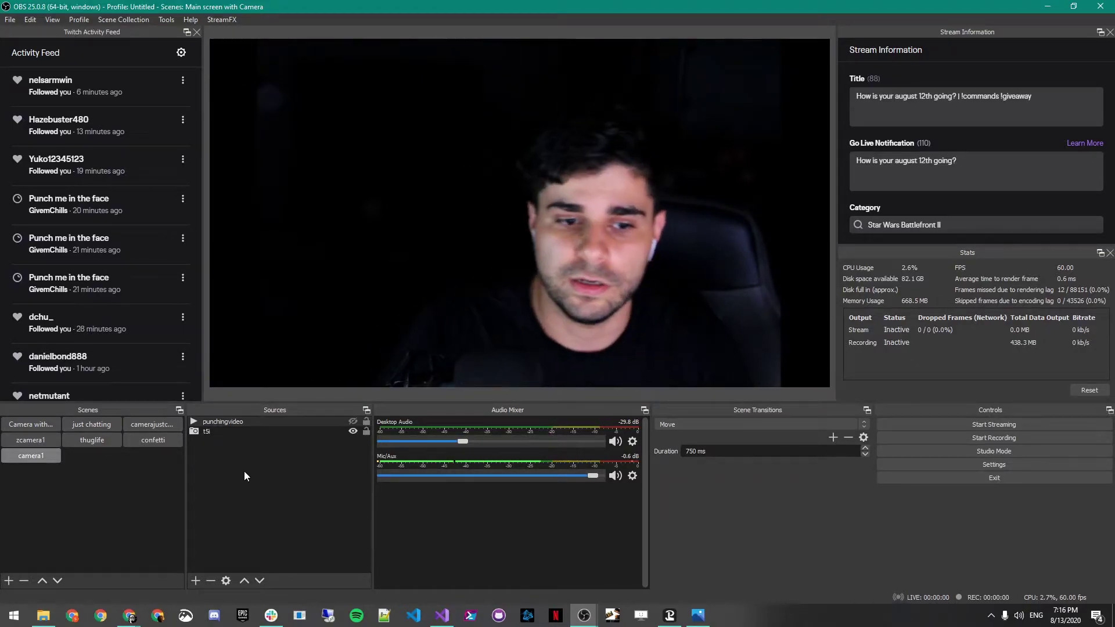
key("F1")
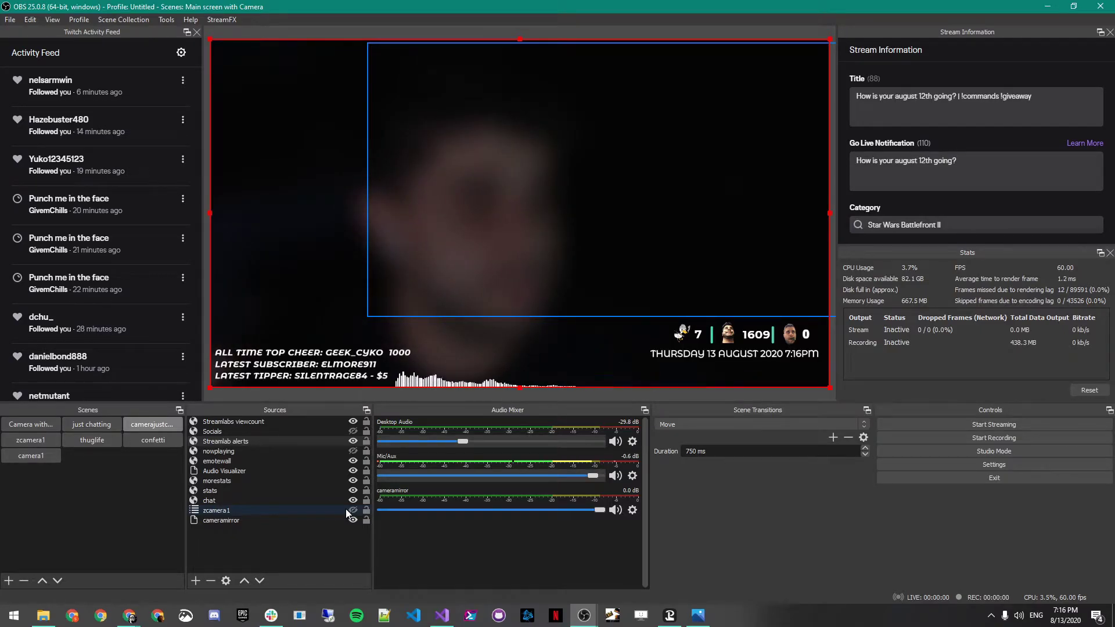
Add the camera1 scene as a nested source in the overlay scene.
left_click(318, 532)
left_click(232, 460)
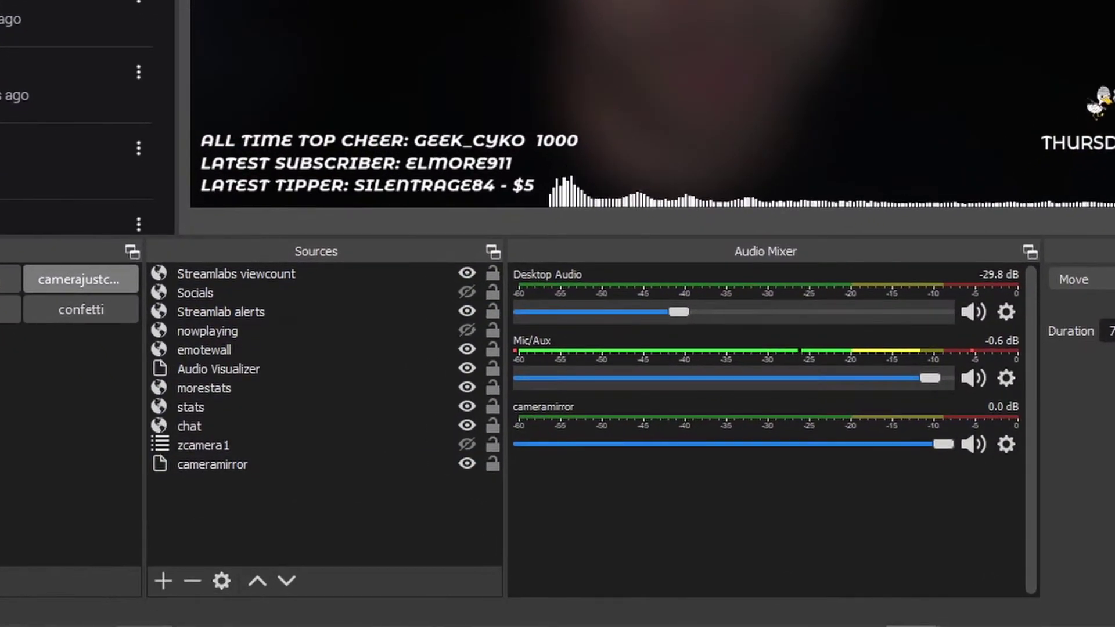
left_click(165, 581)
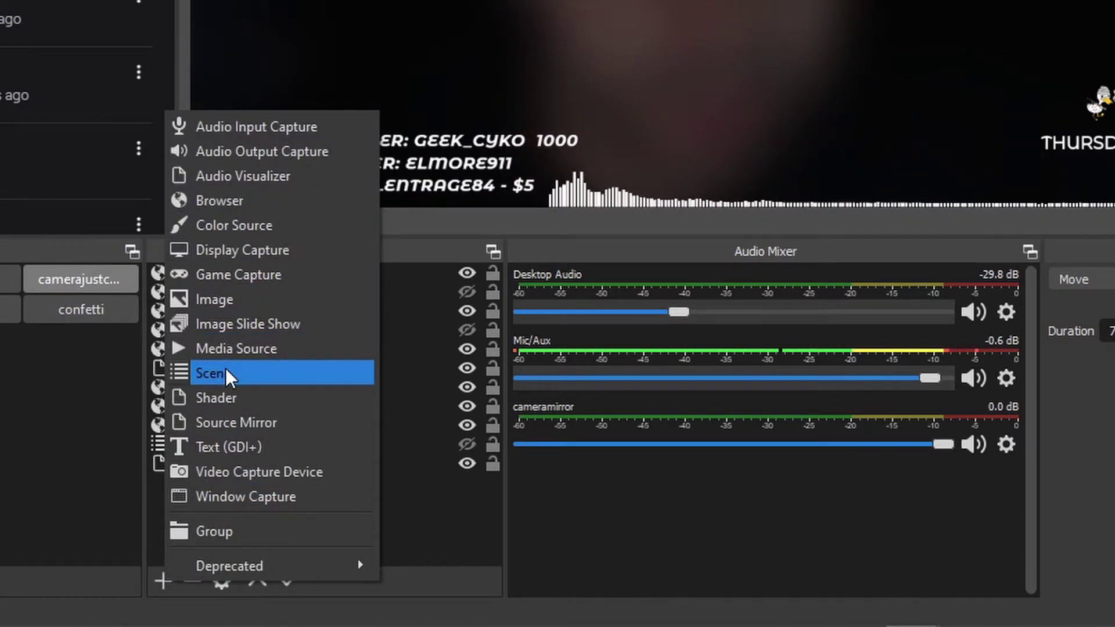
left_click(245, 371)
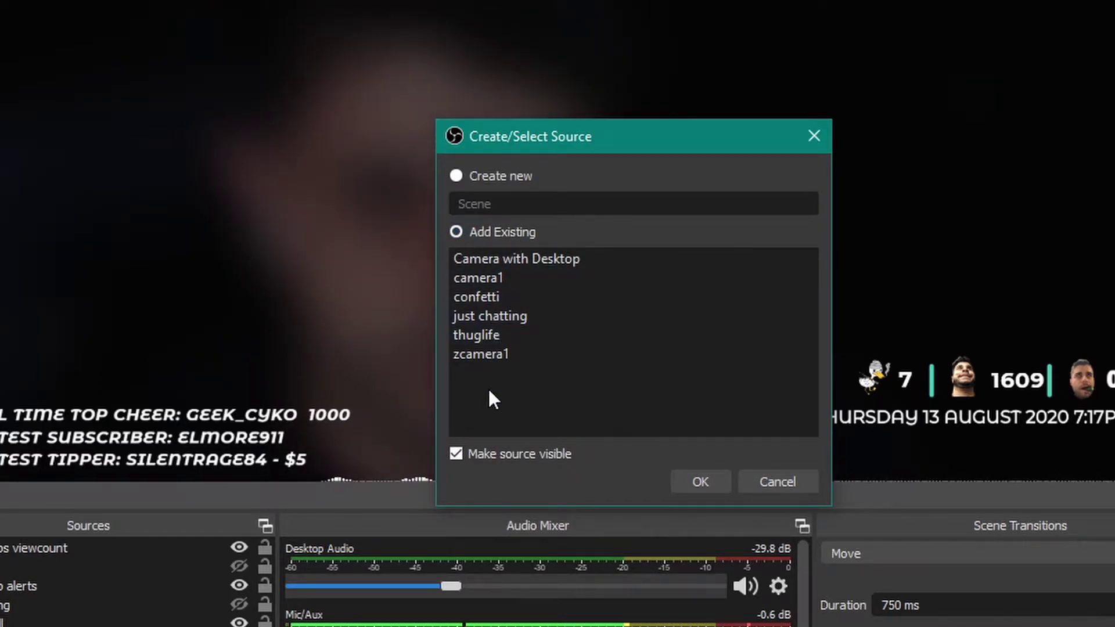
left_click(496, 281)
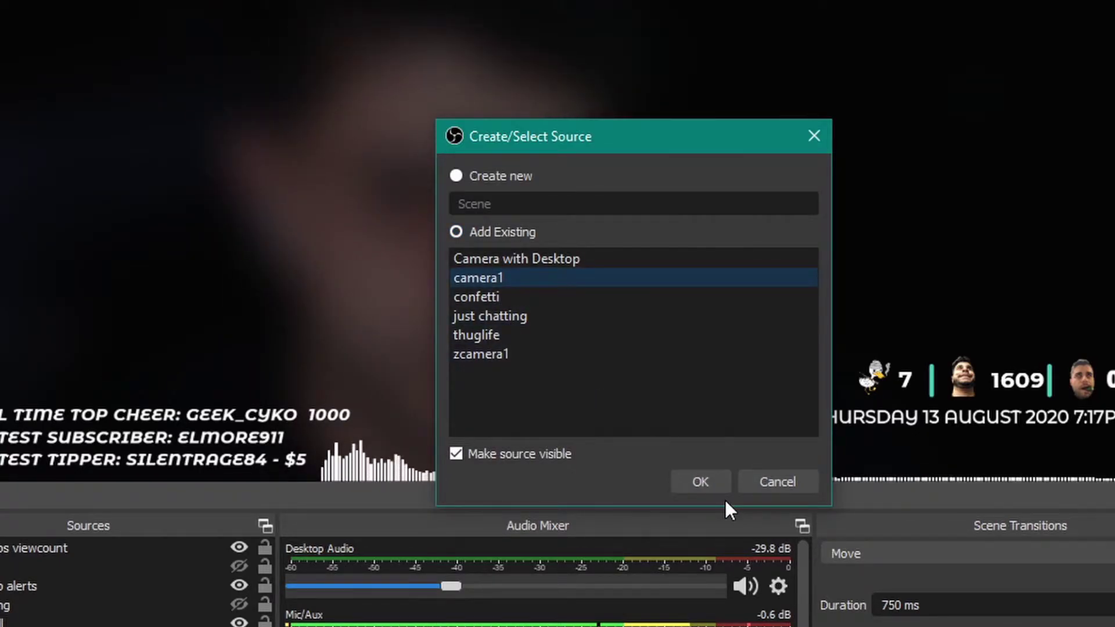
left_click(706, 473)
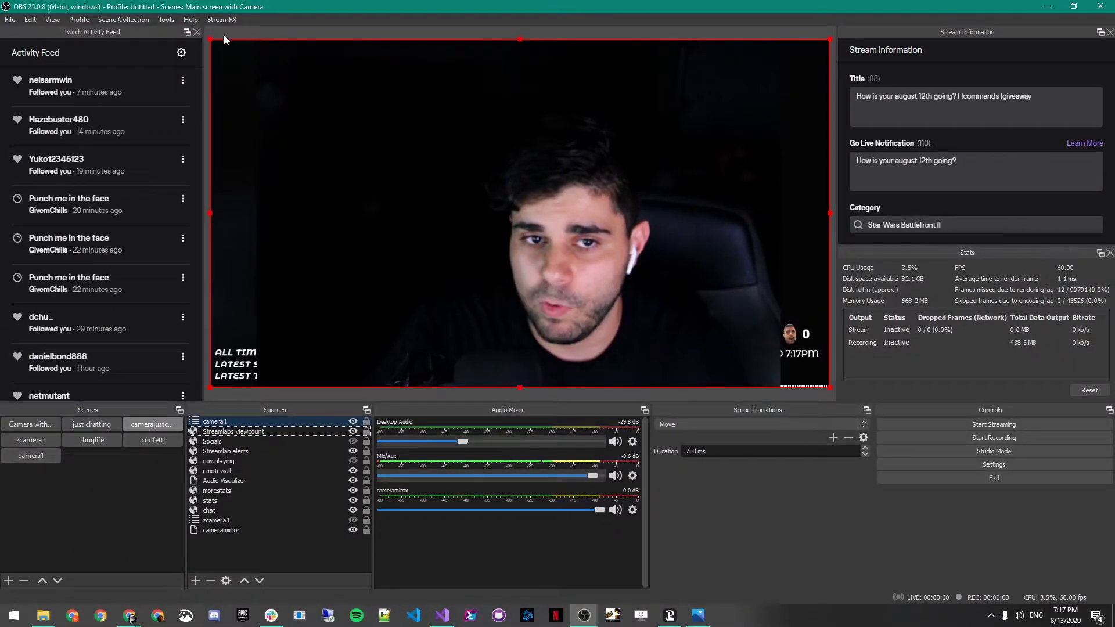
Resize the camera1 feed and snap it to the top-right of the canvas.
left_click_drag(210, 40, 309, 123)
left_click_drag(449, 204, 493, 144)
left_click_drag(342, 330, 367, 321)
mouse_move(467, 265)
left_mouse_down()
mouse_move(455, 266)
mouse_move(472, 267)
left_mouse_up()
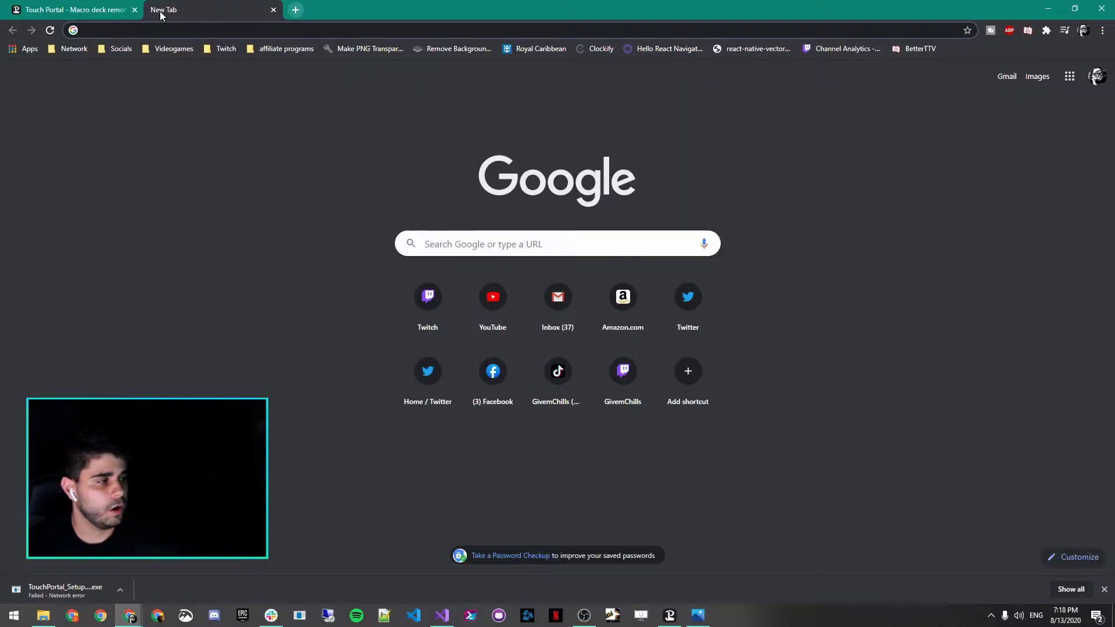
Go from twitch.tv to Creator Dashboard > Community > Channel Points > Manage Rewards & Challenges.
type("twit")
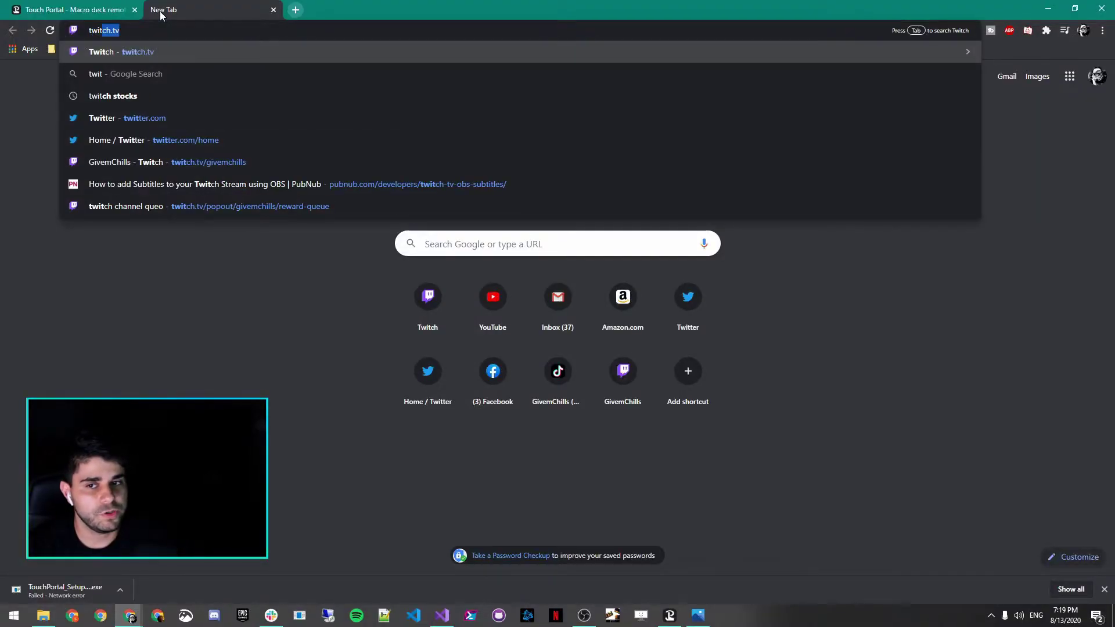
key("Return")
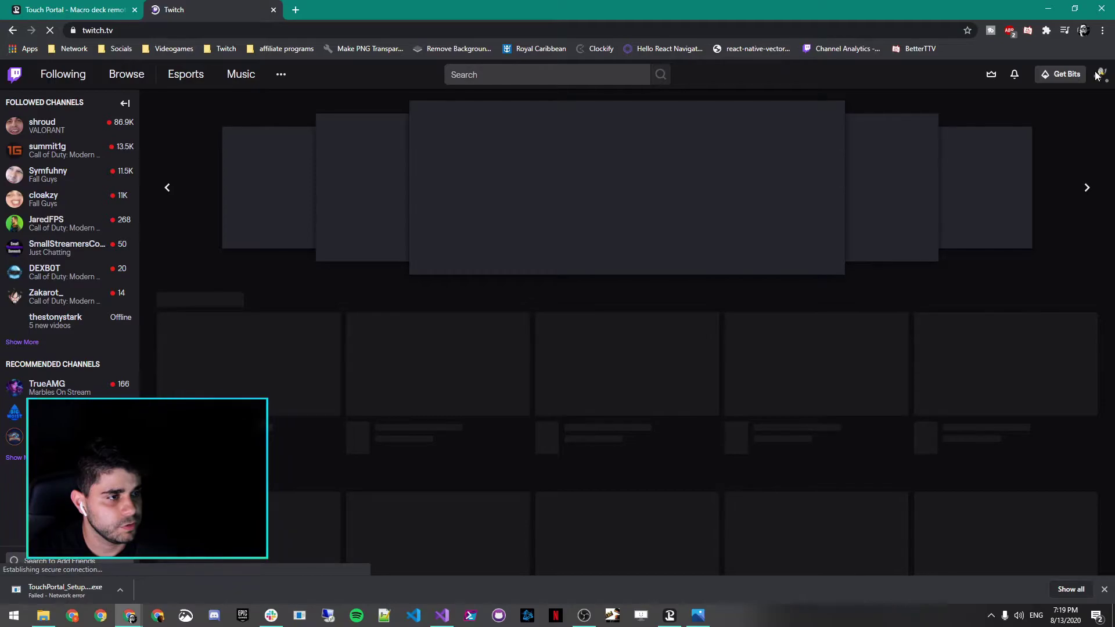
left_click(1096, 76)
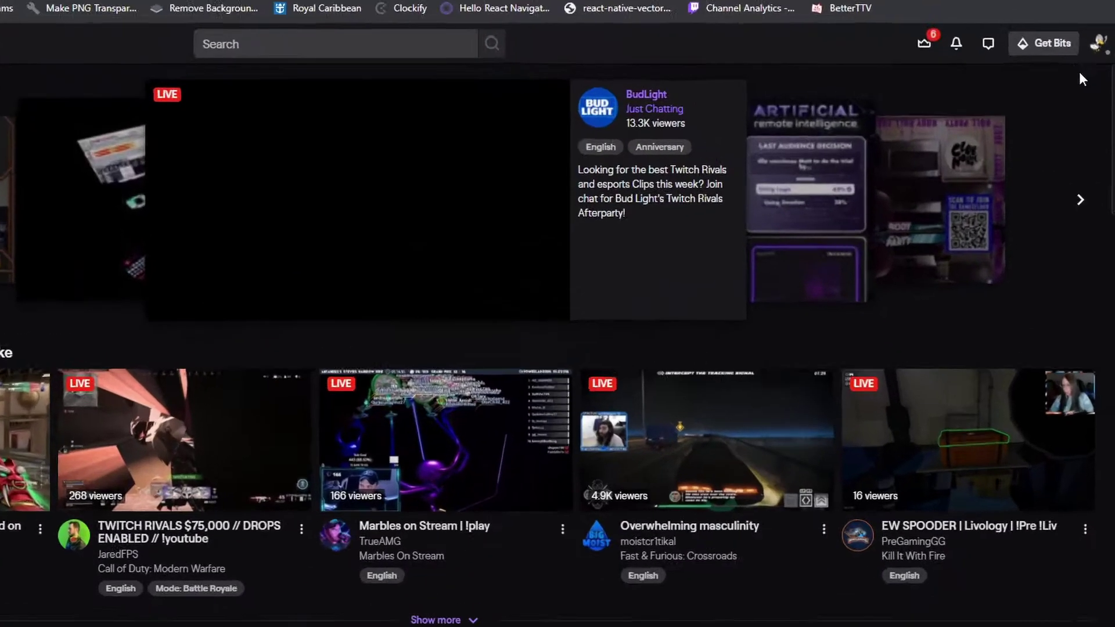
left_click(1097, 76)
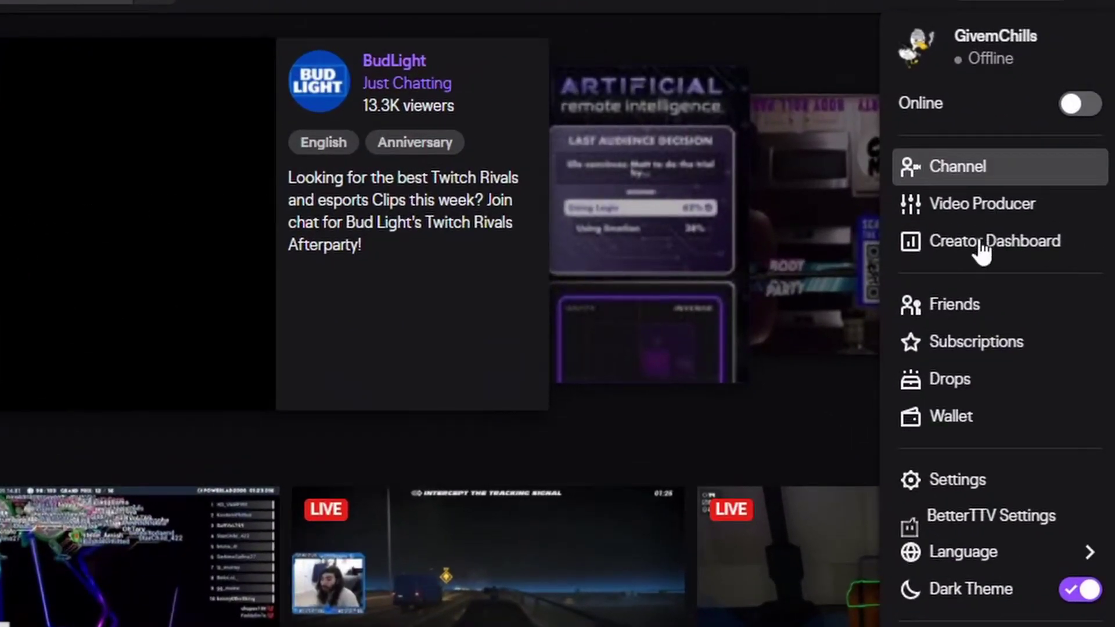
left_click(961, 246)
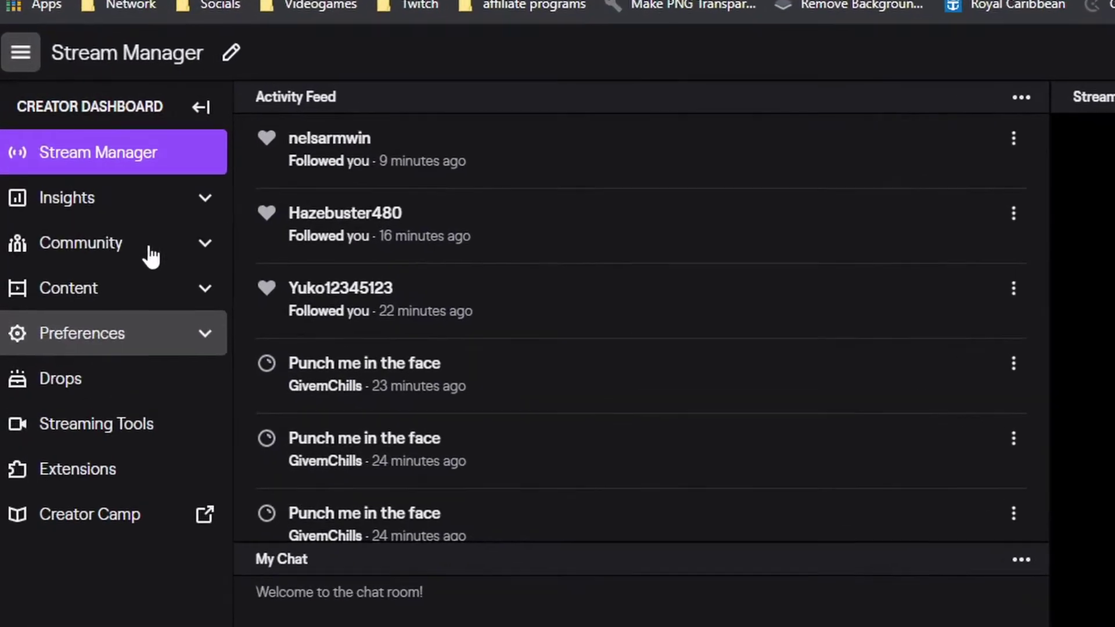
left_click(84, 177)
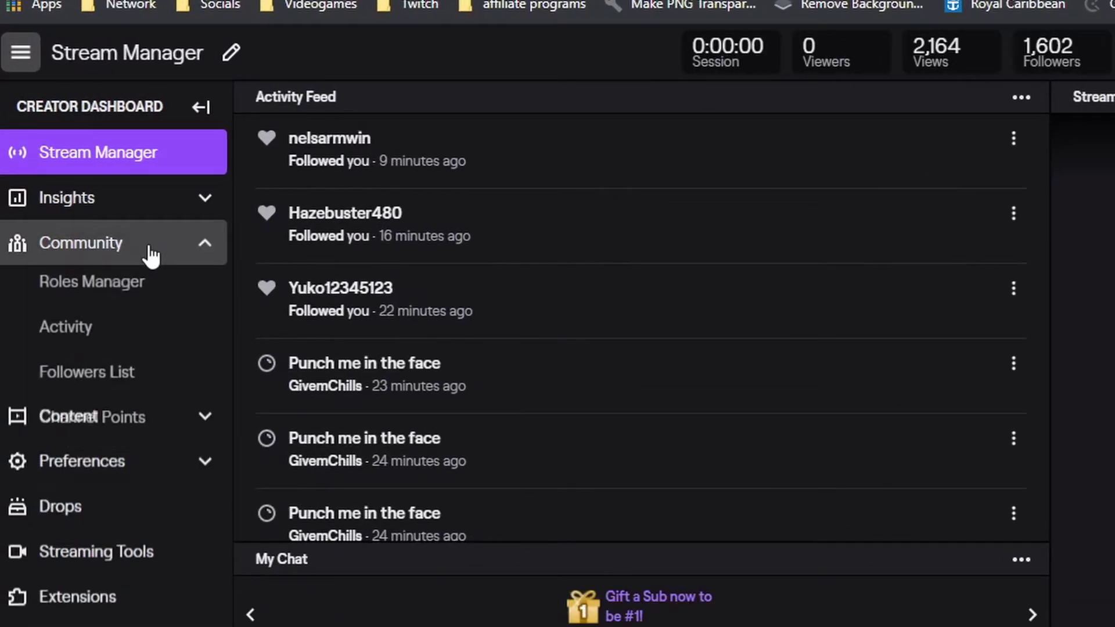
left_click(169, 443)
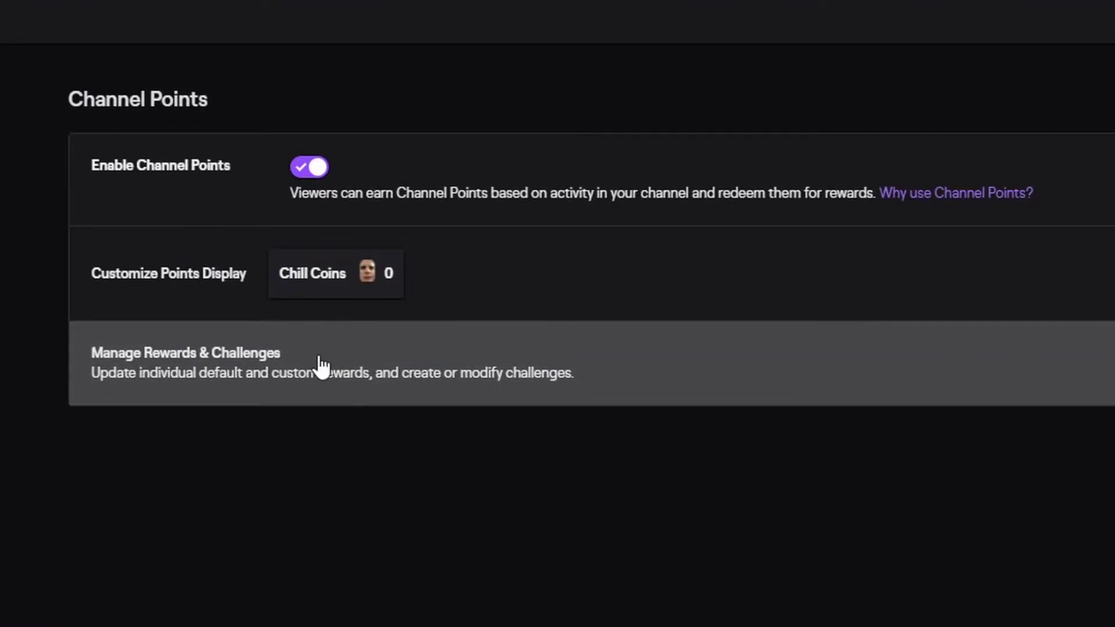
left_click(999, 372)
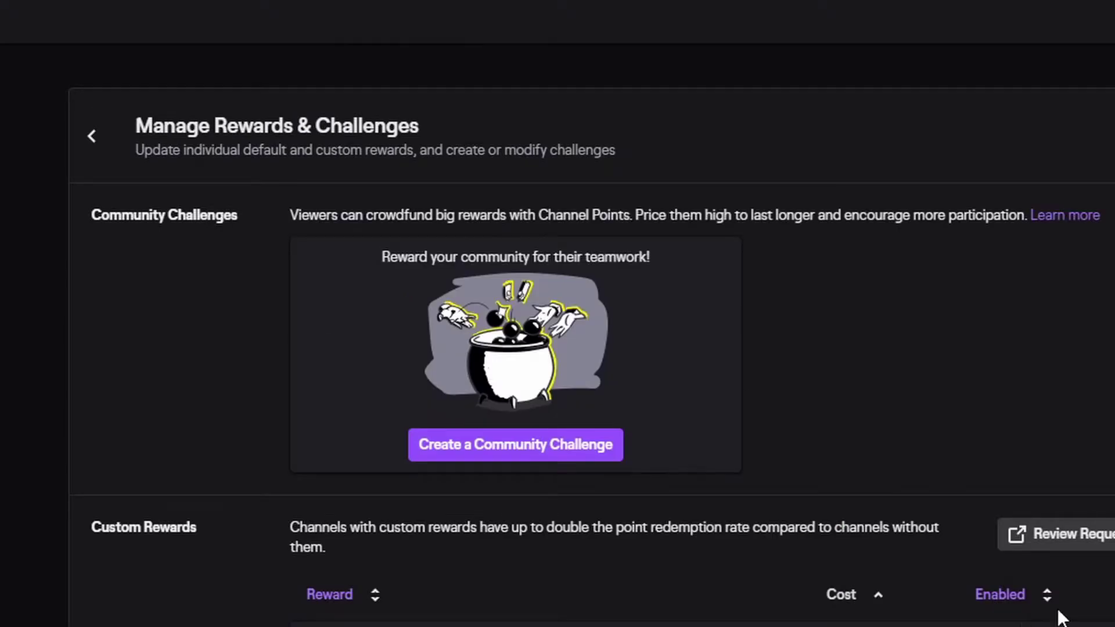
Create a custom reward named 'punch in the face' costing 200 channel points.
scroll(1057, 610, "down", 6)
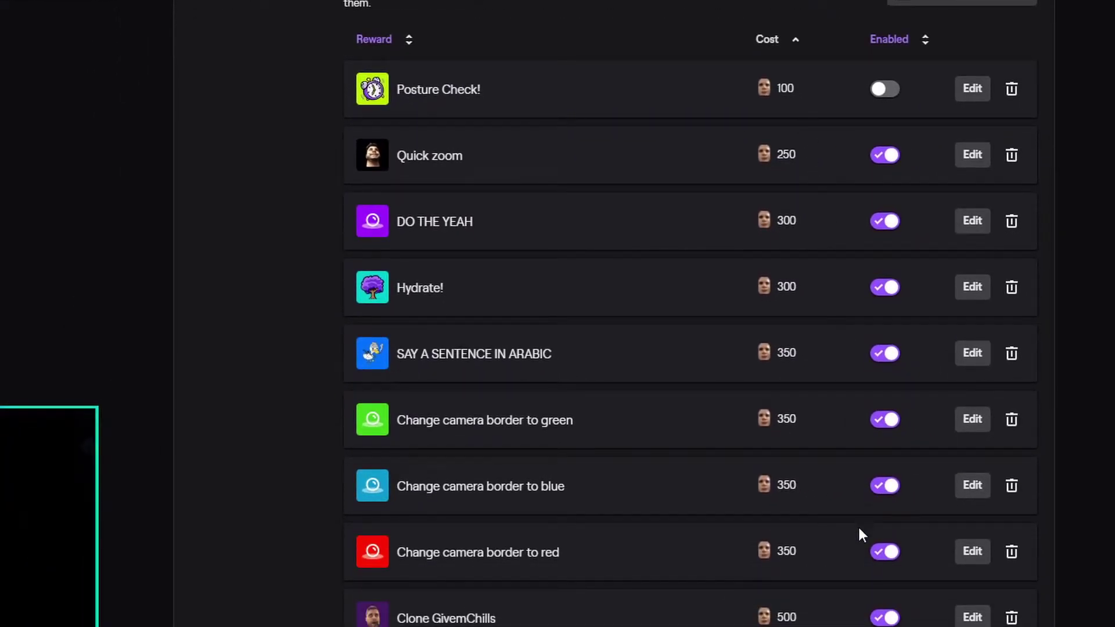
scroll(862, 280, "down", 10)
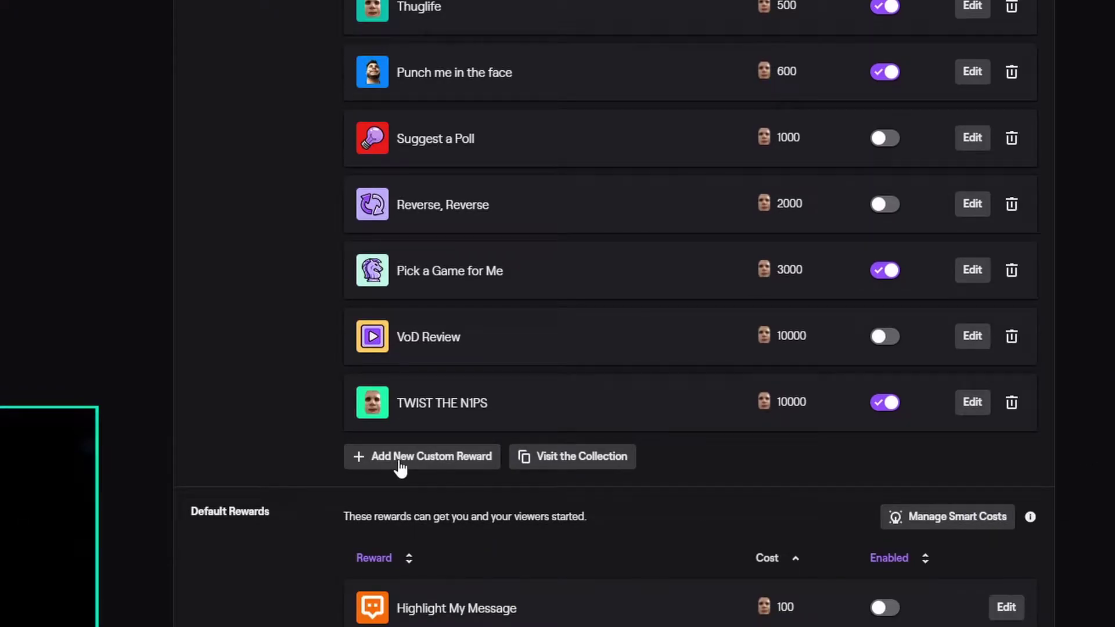
left_click(400, 465)
left_click(328, 61)
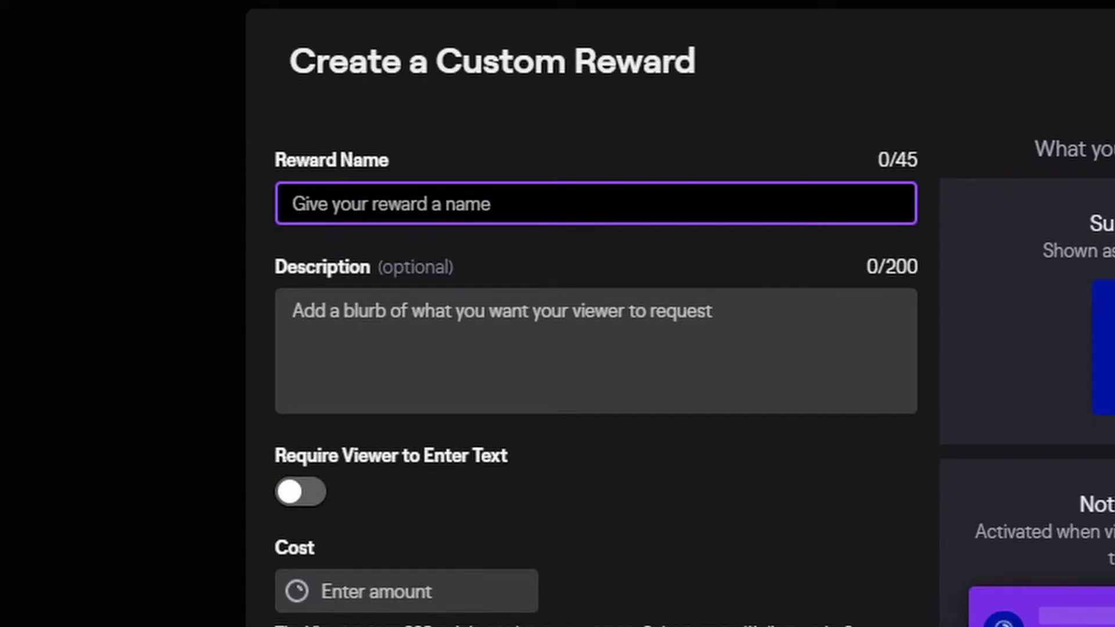
type("punch in the face")
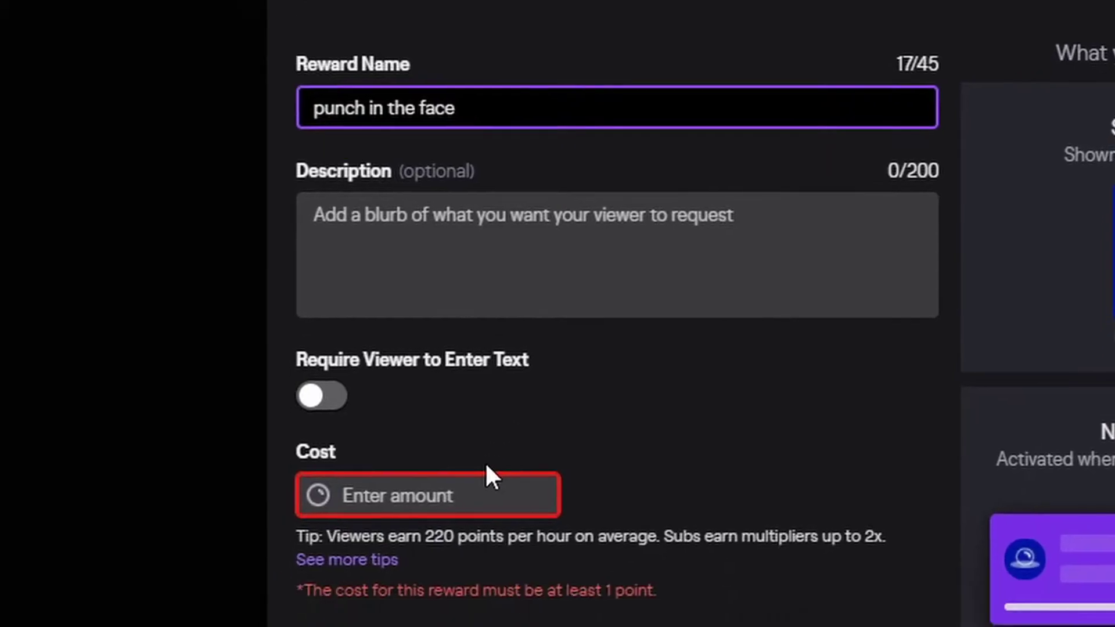
left_click(435, 609)
type("200")
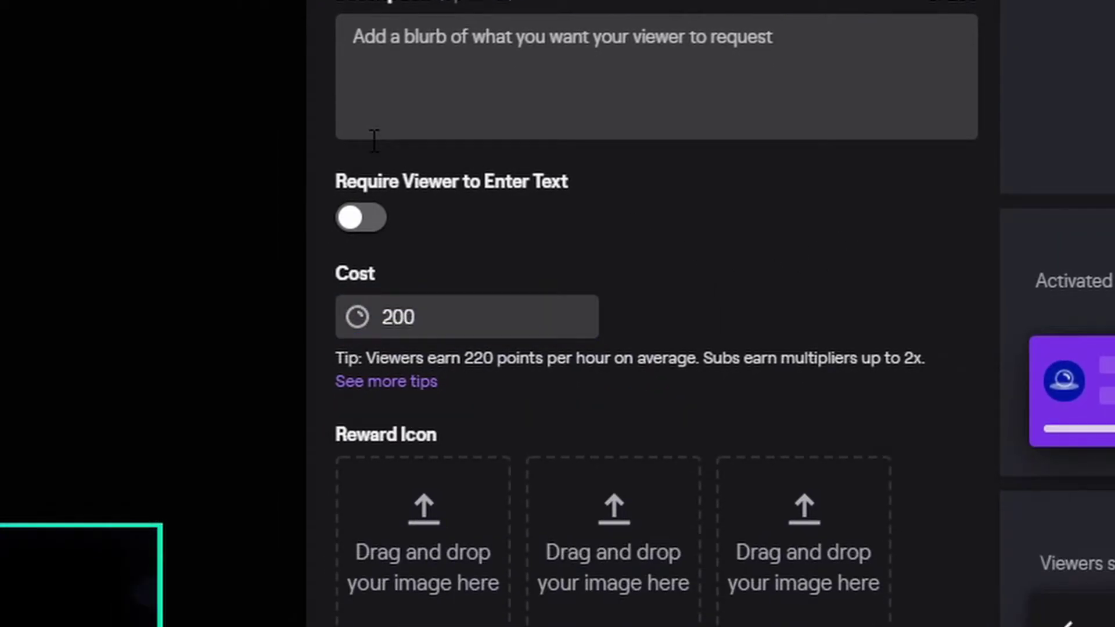
left_click(422, 50)
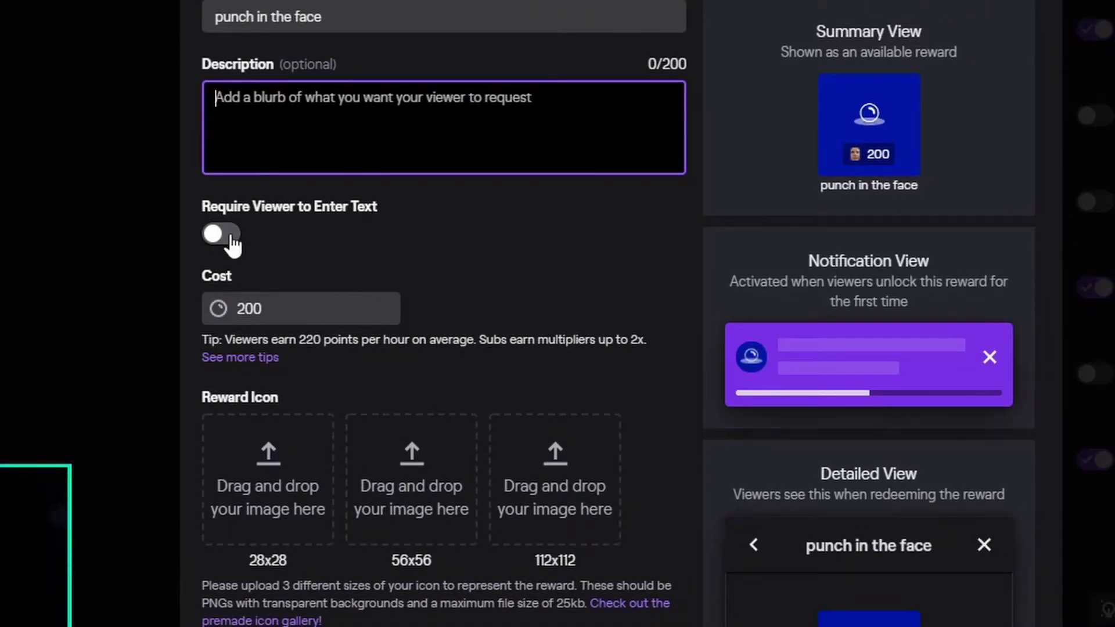
scroll(225, 242, "down", 2)
scroll(325, 348, "down", 2)
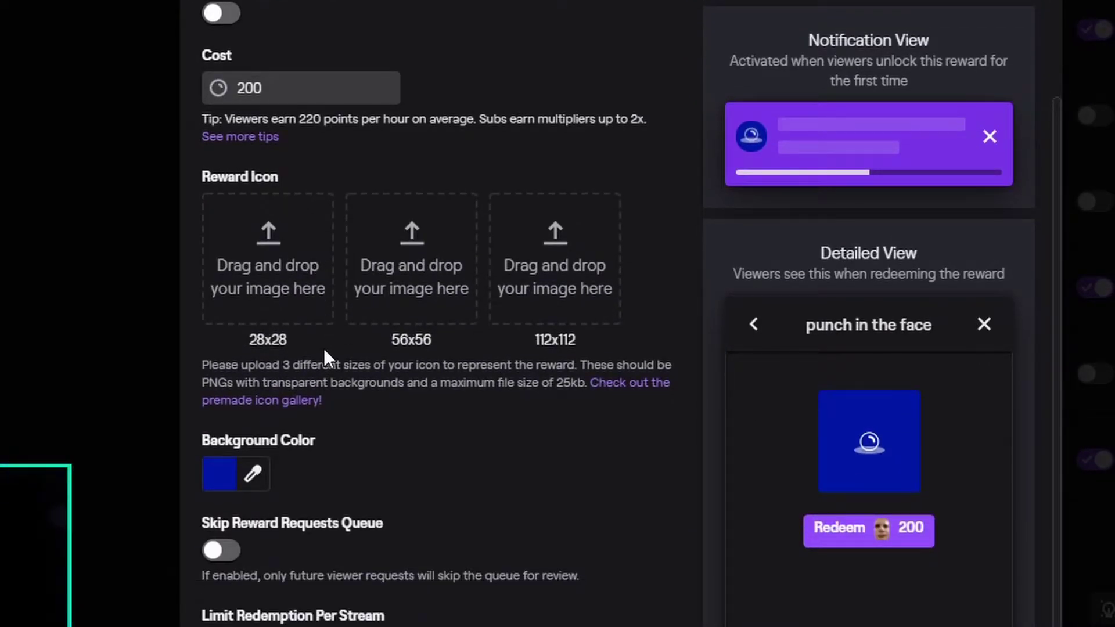
scroll(673, 412, "up", 5)
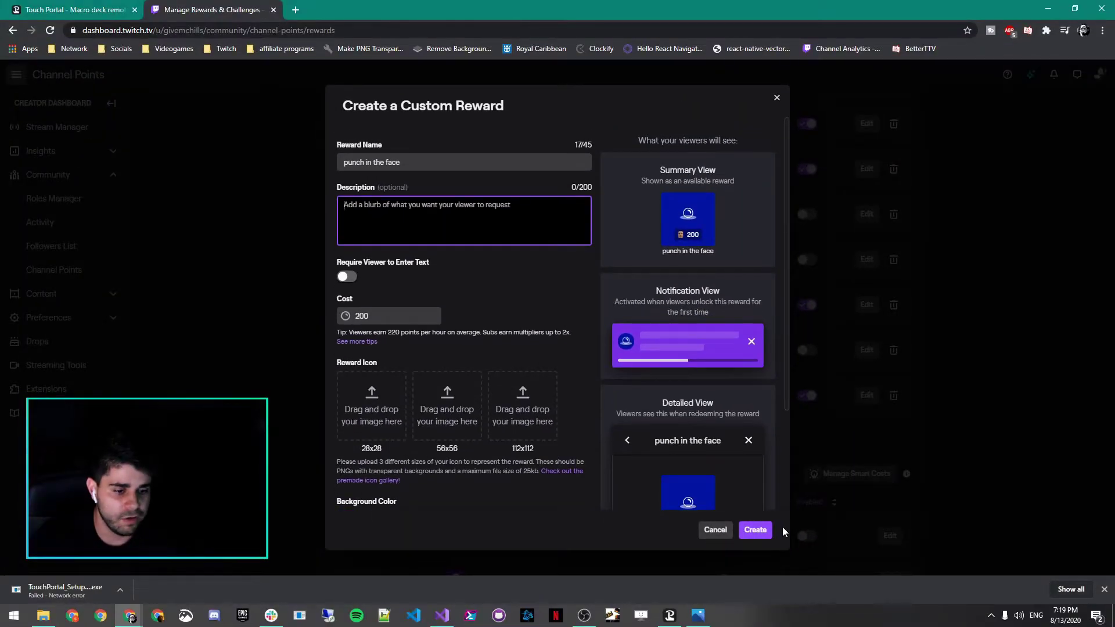
left_click(755, 530)
Switch to the Touch Portal download page tab and scroll to the downloads.
scroll(717, 388, "up", 10)
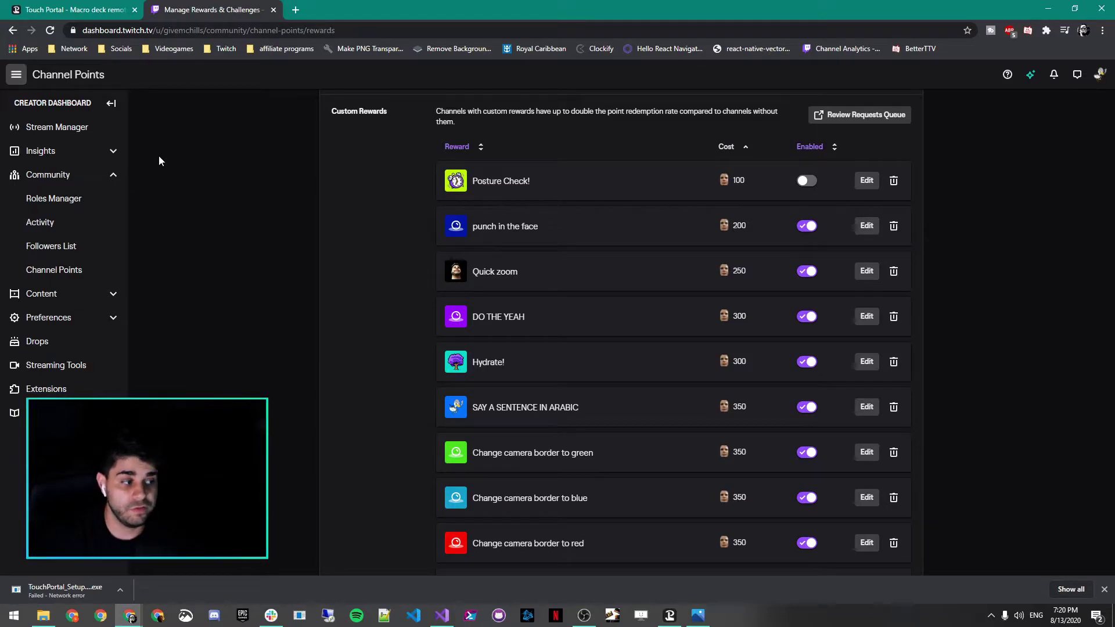
key("ctrl+shift+Tab")
scroll(303, 320, "down", 1)
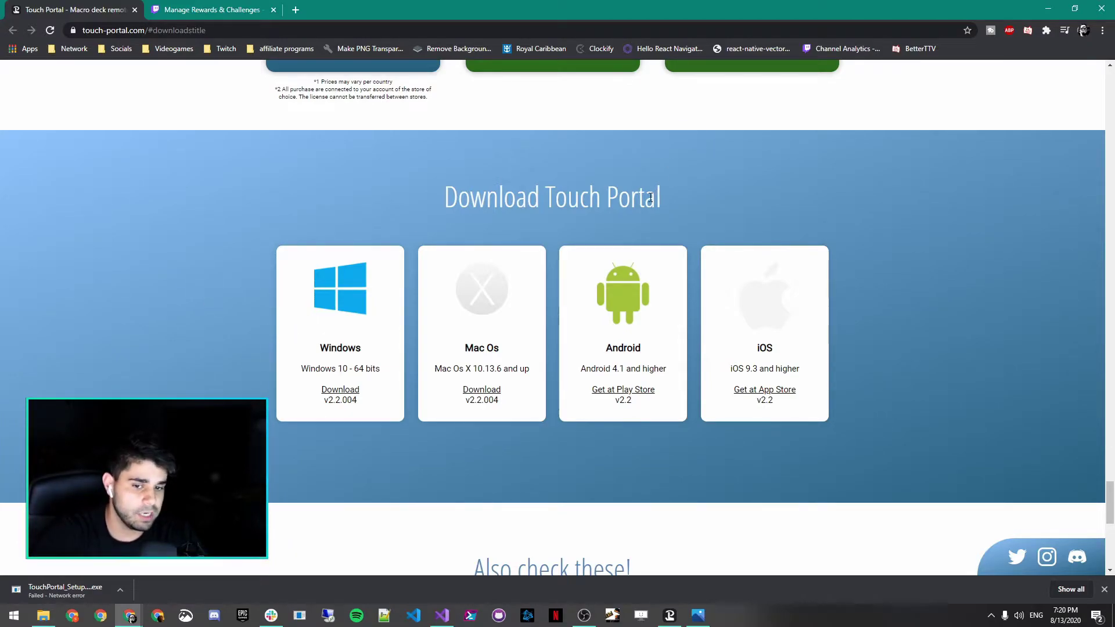
Download the Windows version of Touch Portal.
left_click(330, 405)
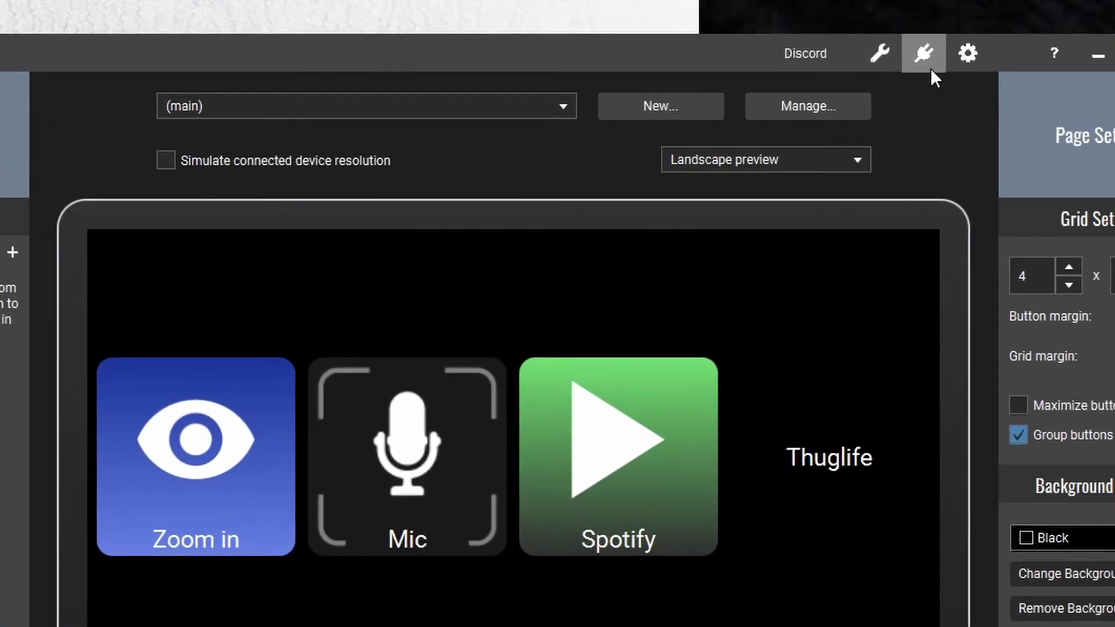
Connect Touch Portal to OBS and give a new button a Twitch On Channel Points Redeemed event.
left_click(923, 55)
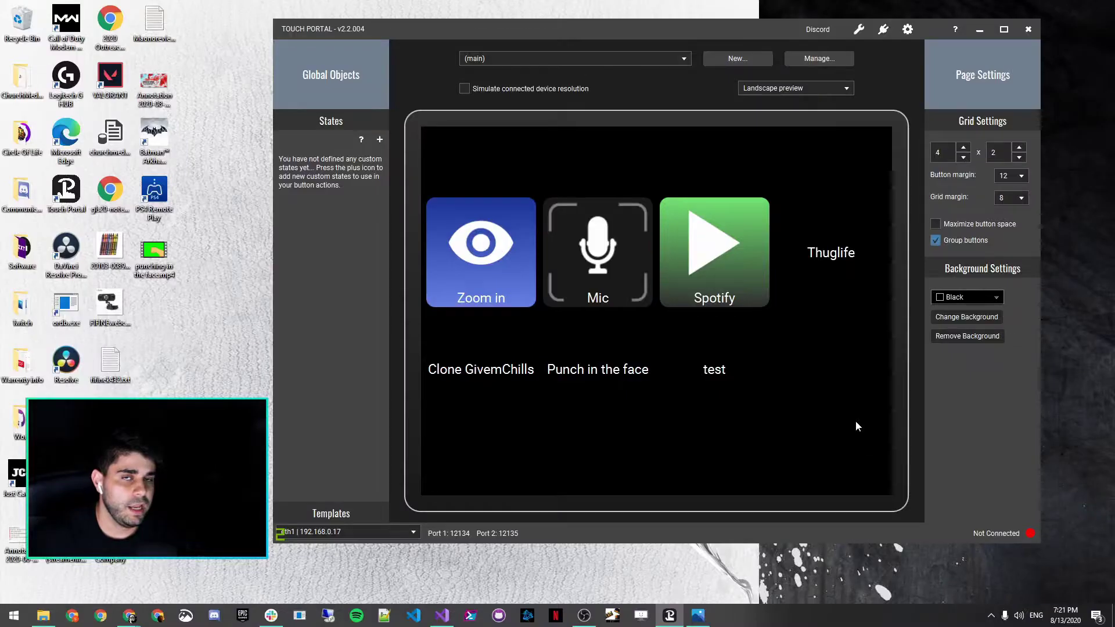
left_click(844, 359)
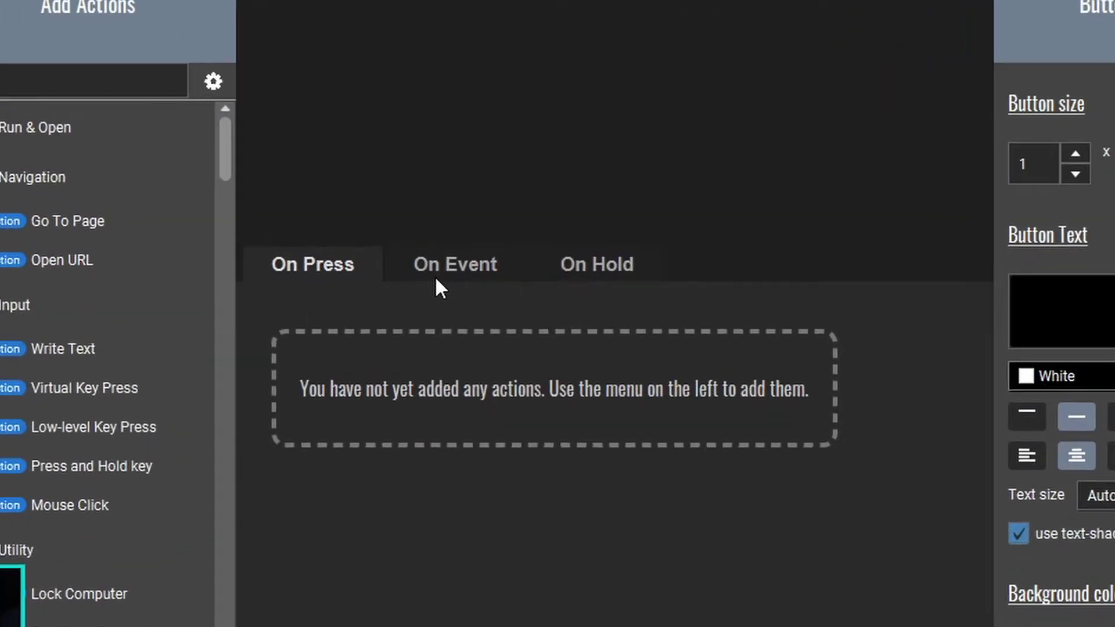
left_click(421, 284)
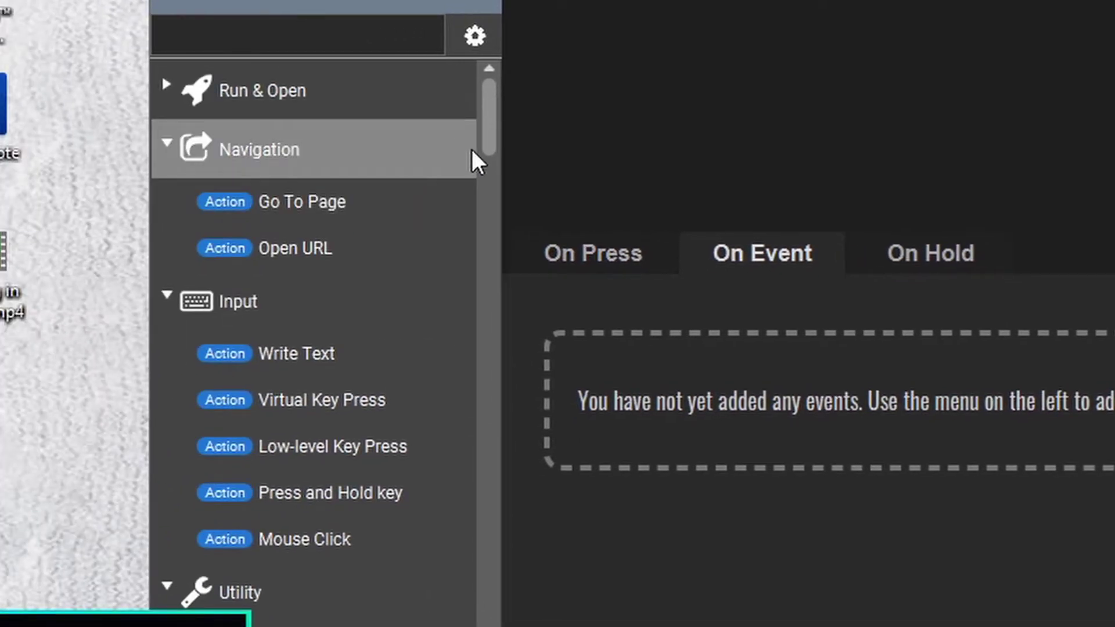
left_click_drag(366, 165, 393, 533)
left_click_drag(505, 526, 473, 576)
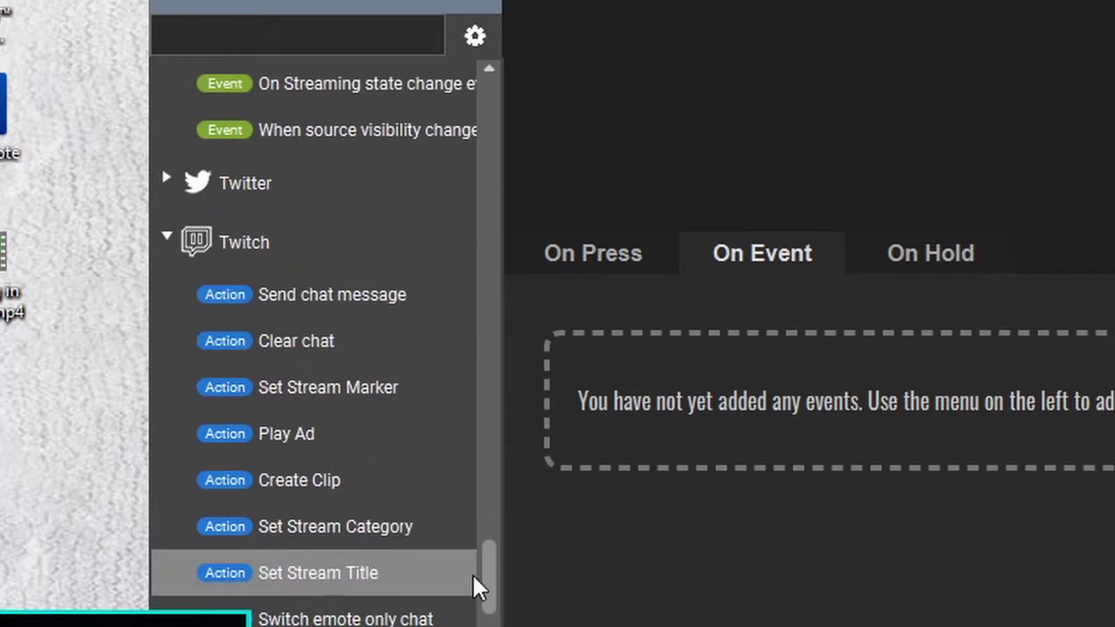
scroll(286, 244, "down", 5)
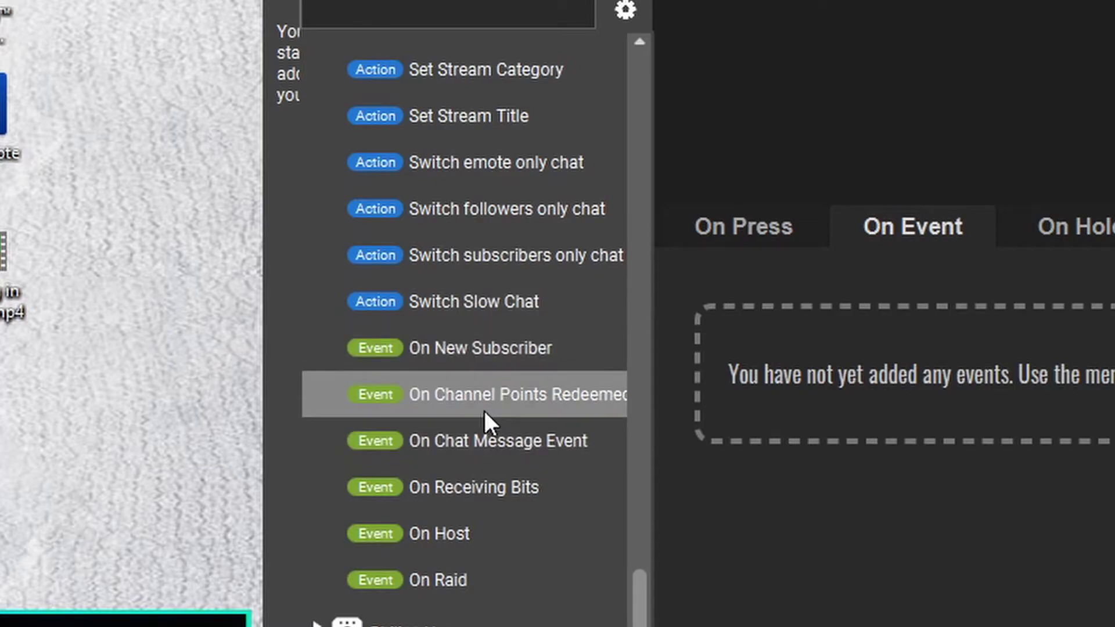
left_click(572, 408)
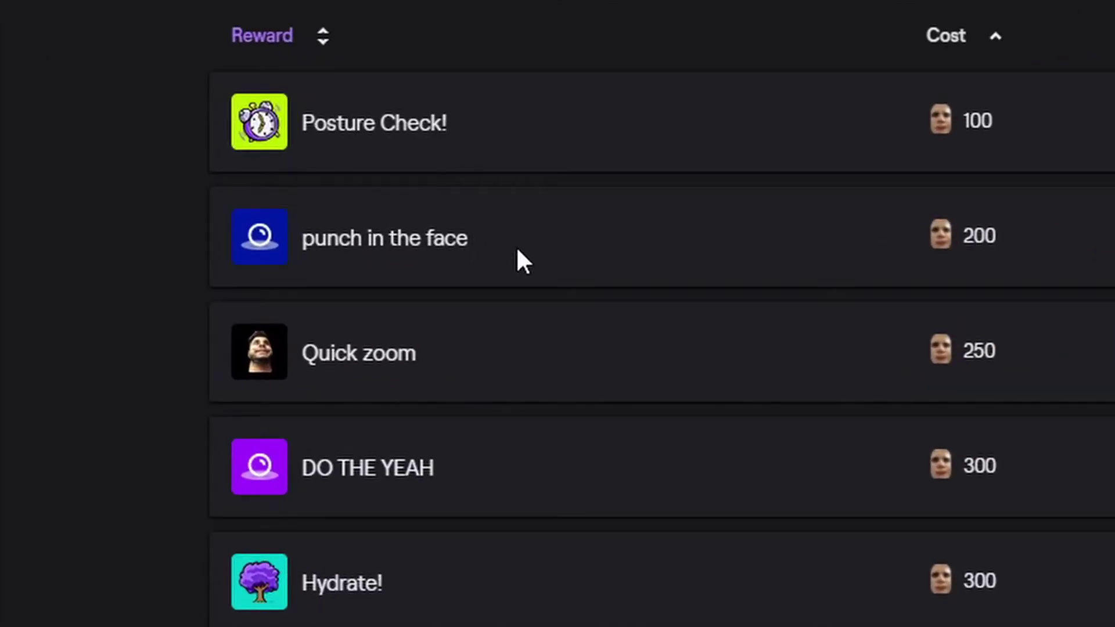
Copy the 'punch in the face' reward title from Twitch and paste it into the event's id field.
left_click_drag(467, 239, 302, 239)
key("ctrl+c")
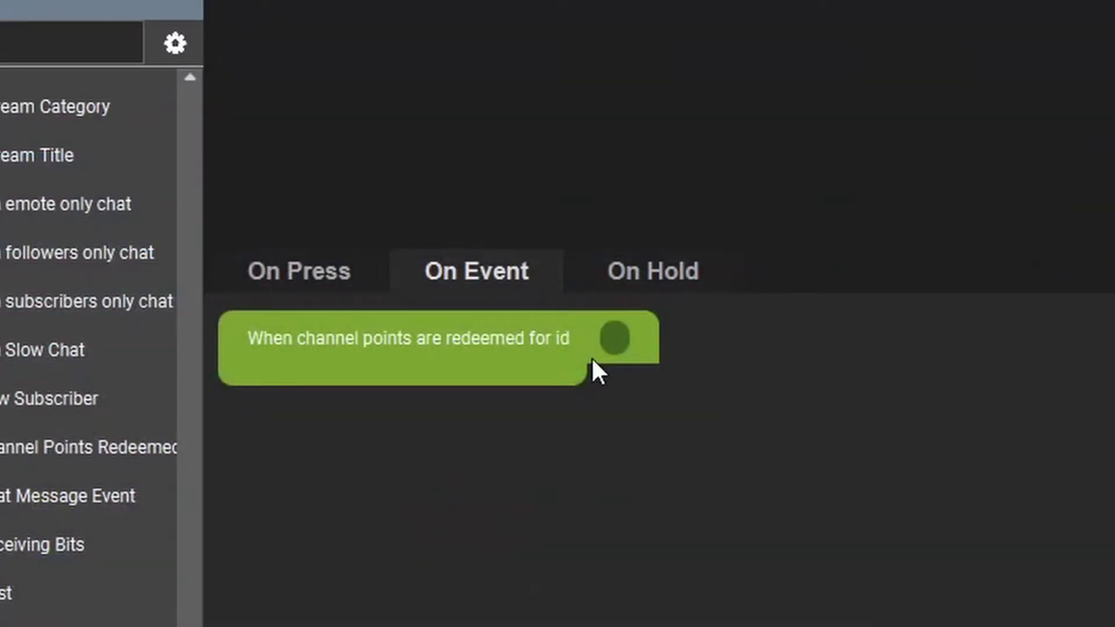
left_click(614, 339)
key("ctrl+v")
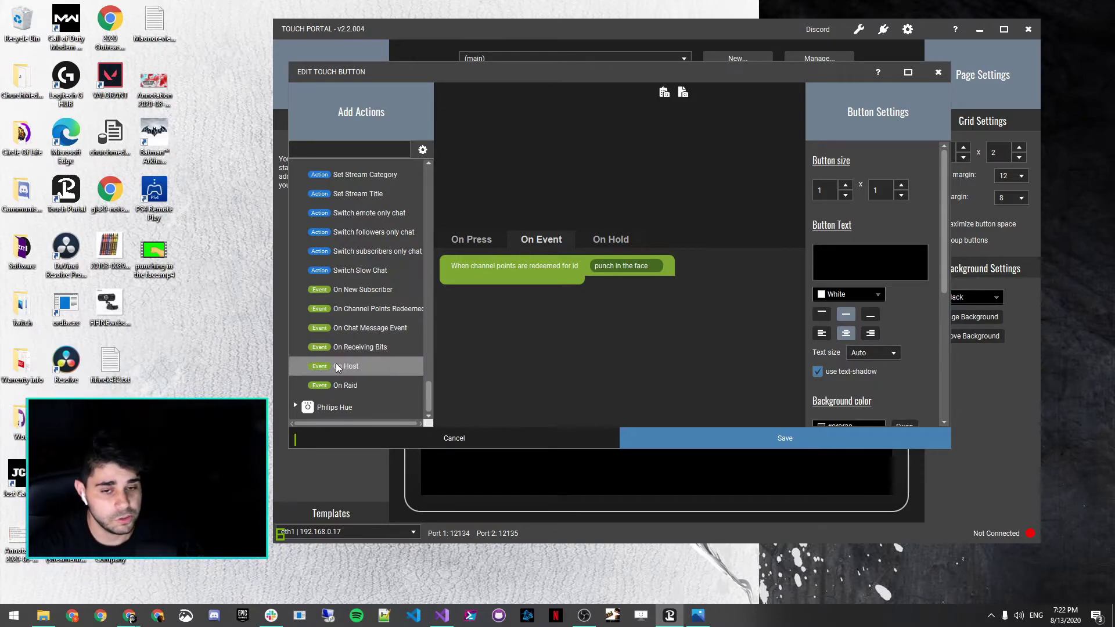
Add a Source Visibility action that shows punchingvideo in scene camera1.
scroll(336, 367, "up", 10)
scroll(339, 360, "up", 5)
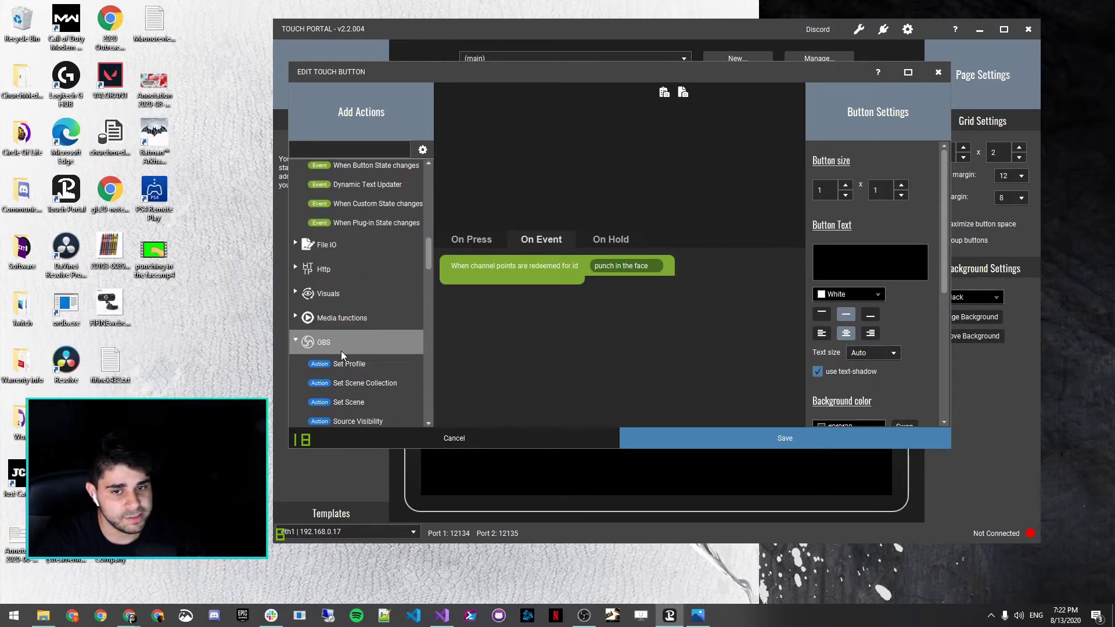
scroll(335, 357, "down", 3)
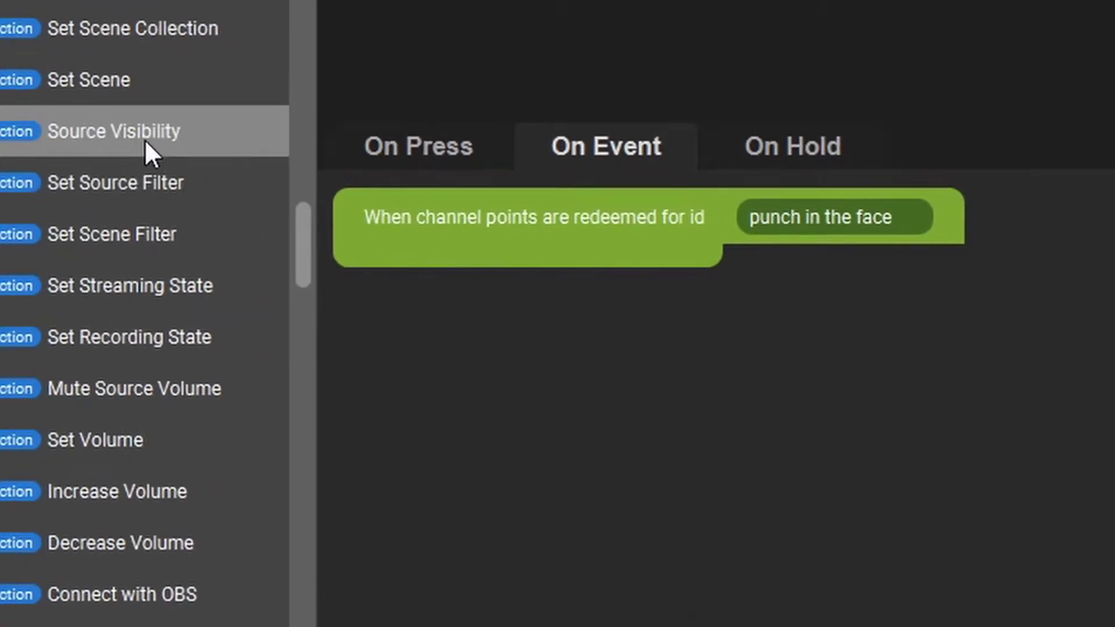
left_click(385, 169)
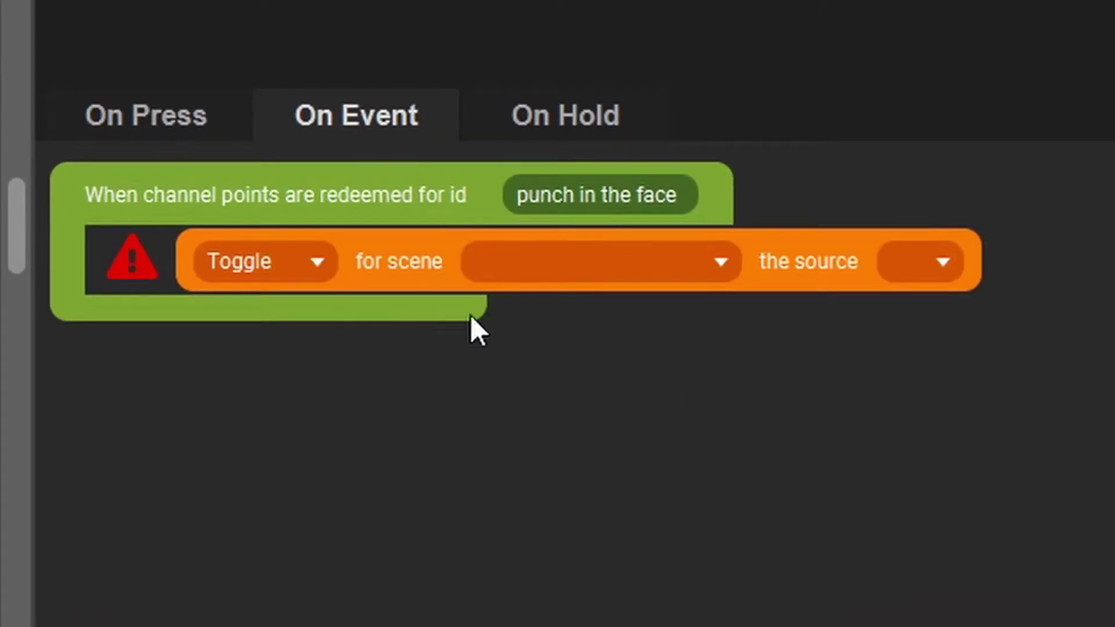
left_click(322, 274)
left_click(253, 299)
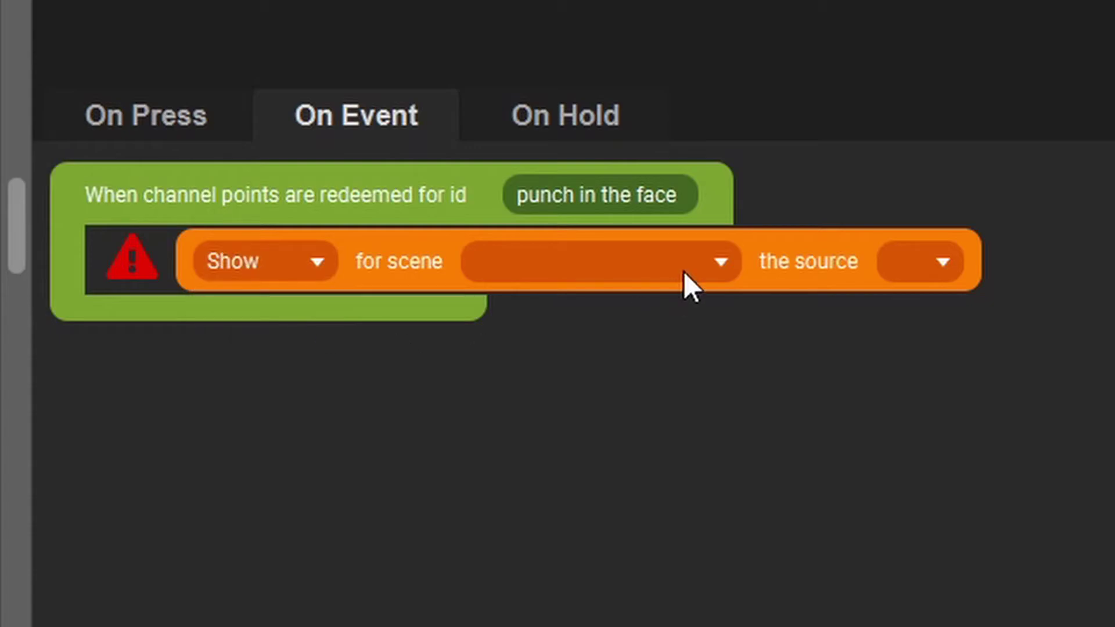
left_click(684, 270)
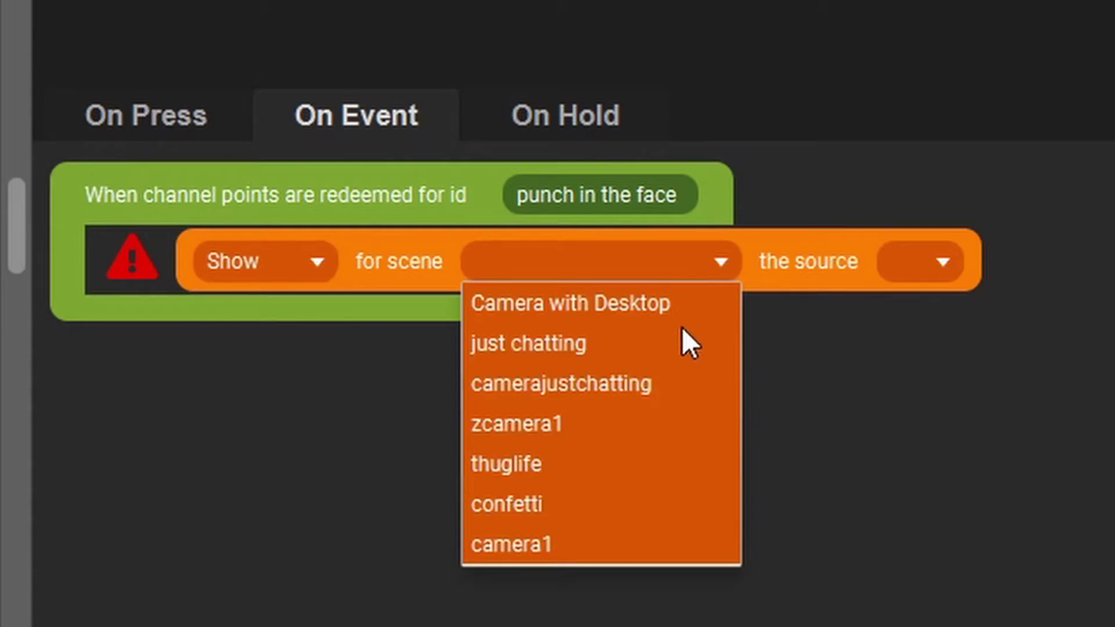
left_click(535, 546)
left_click(958, 272)
left_click(975, 304)
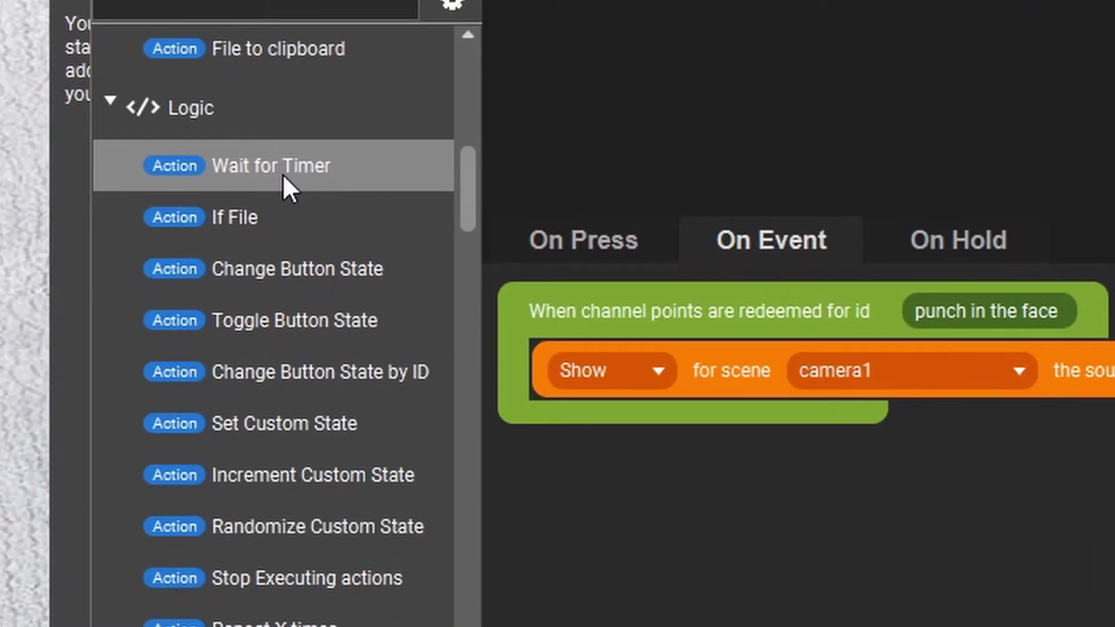
Add a Wait for Timer action of 5 seconds after showing the video.
left_click(282, 173)
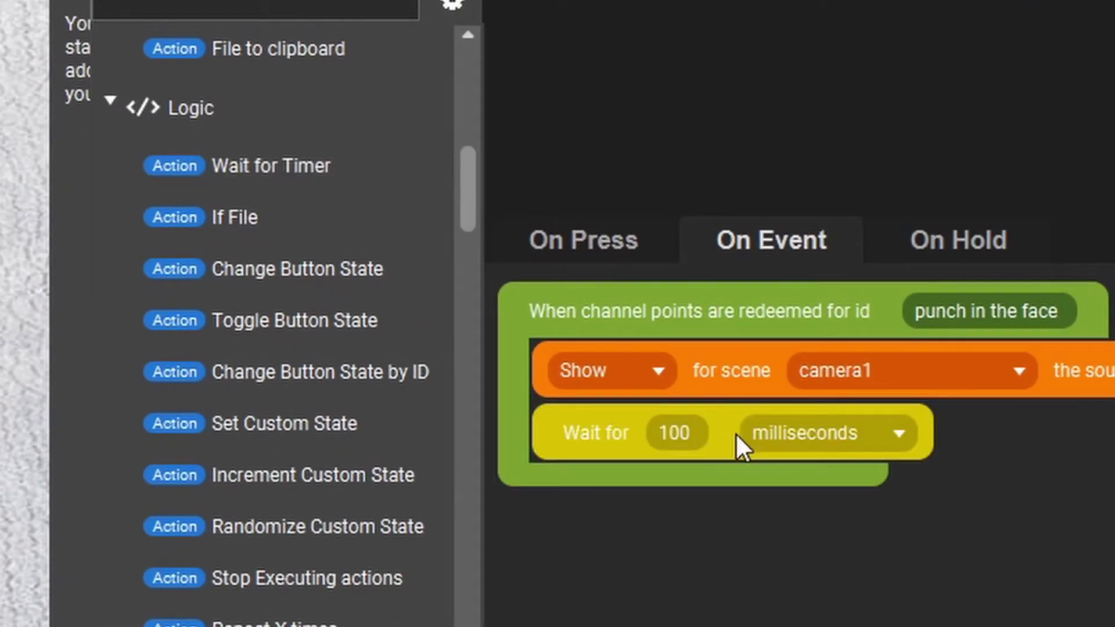
left_click(818, 450)
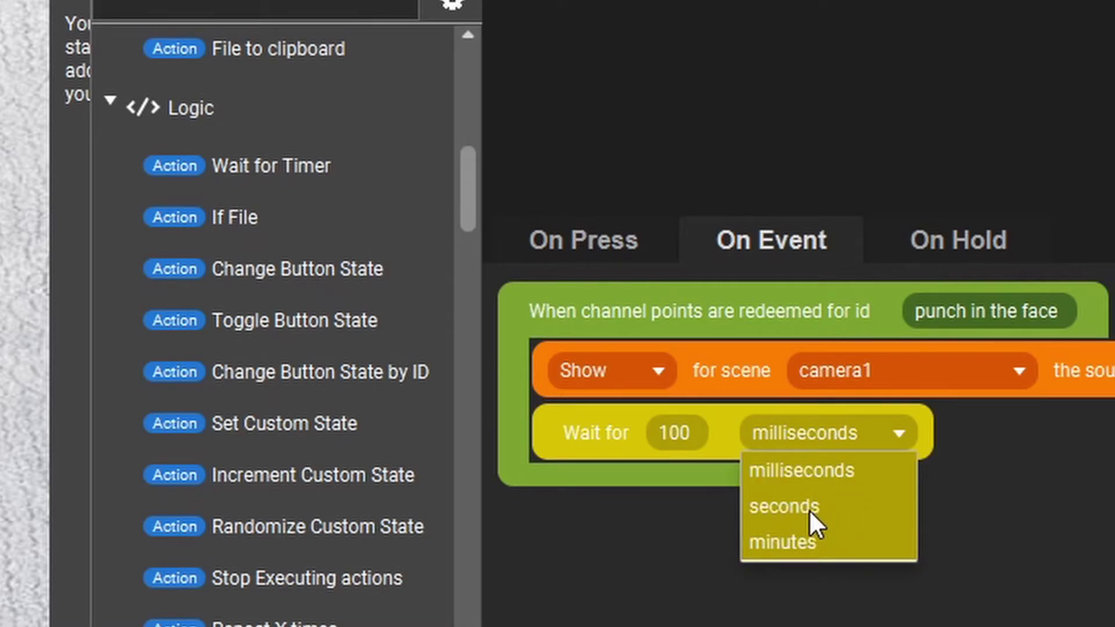
left_click(809, 510)
left_click(700, 432)
type("5")
left_click(834, 542)
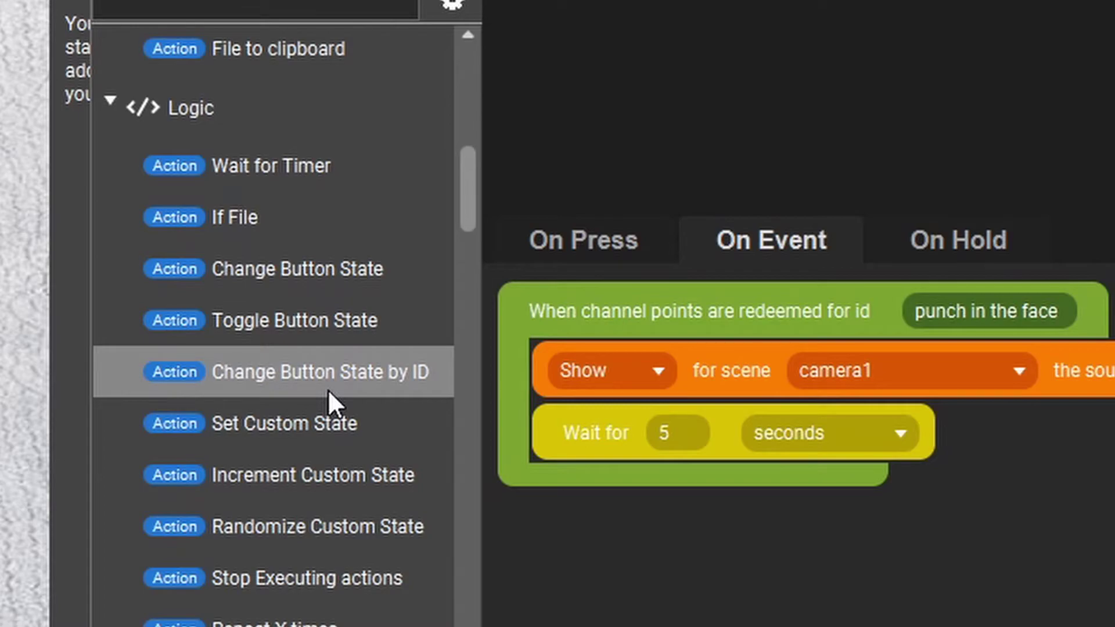
scroll(324, 394, "down", 9)
scroll(313, 348, "up", 1)
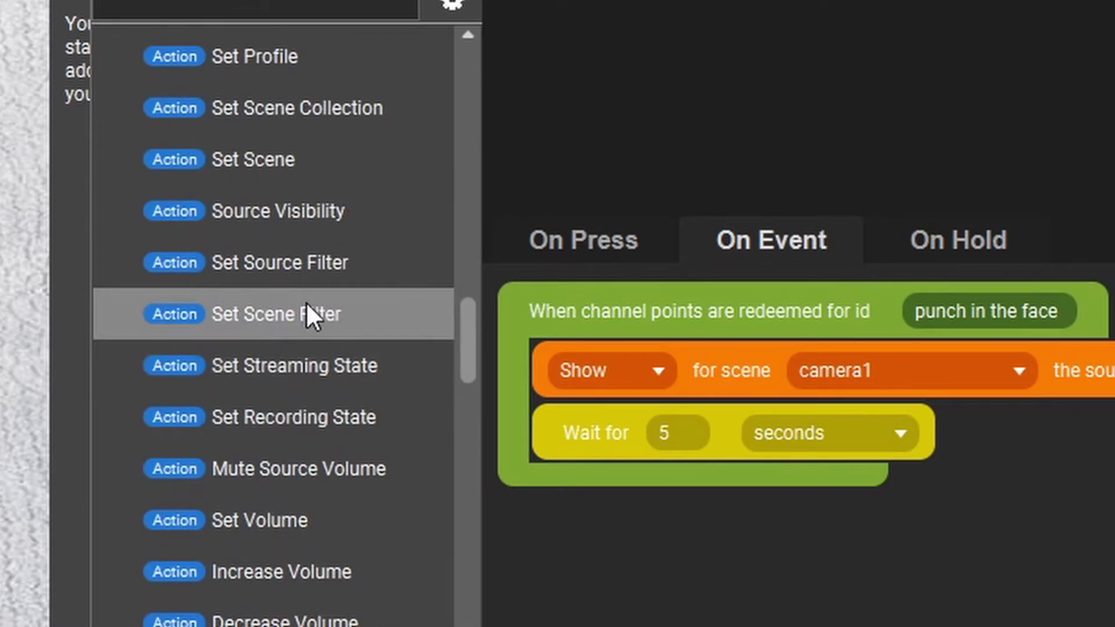
scroll(307, 305, "up", 3)
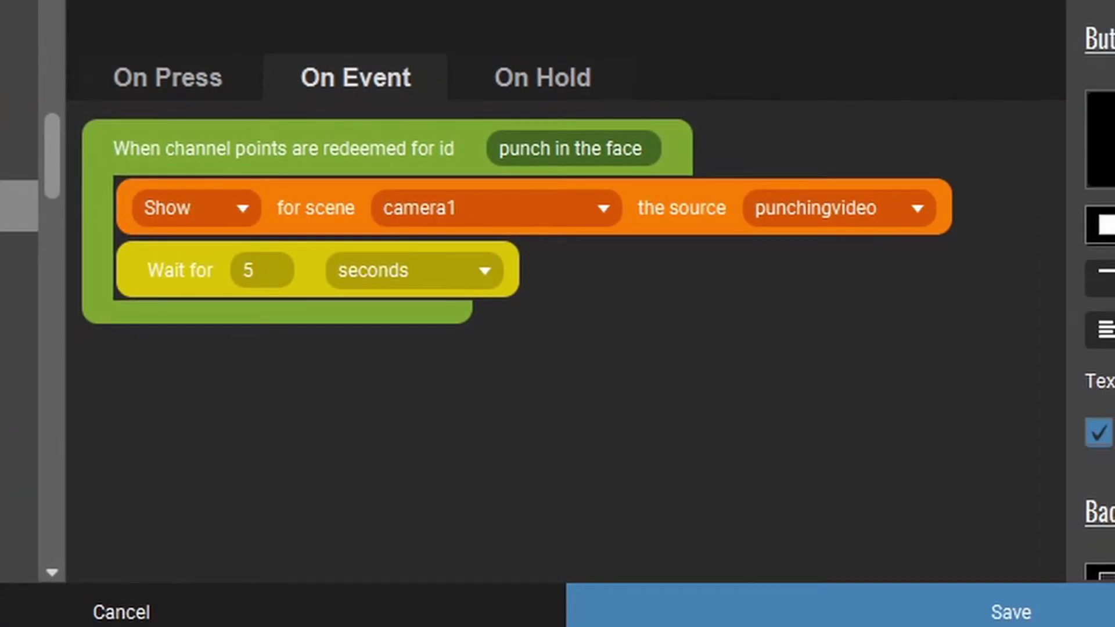
Add a Source Visibility action that hides punchingvideo in scene camera1.
left_click(302, 368)
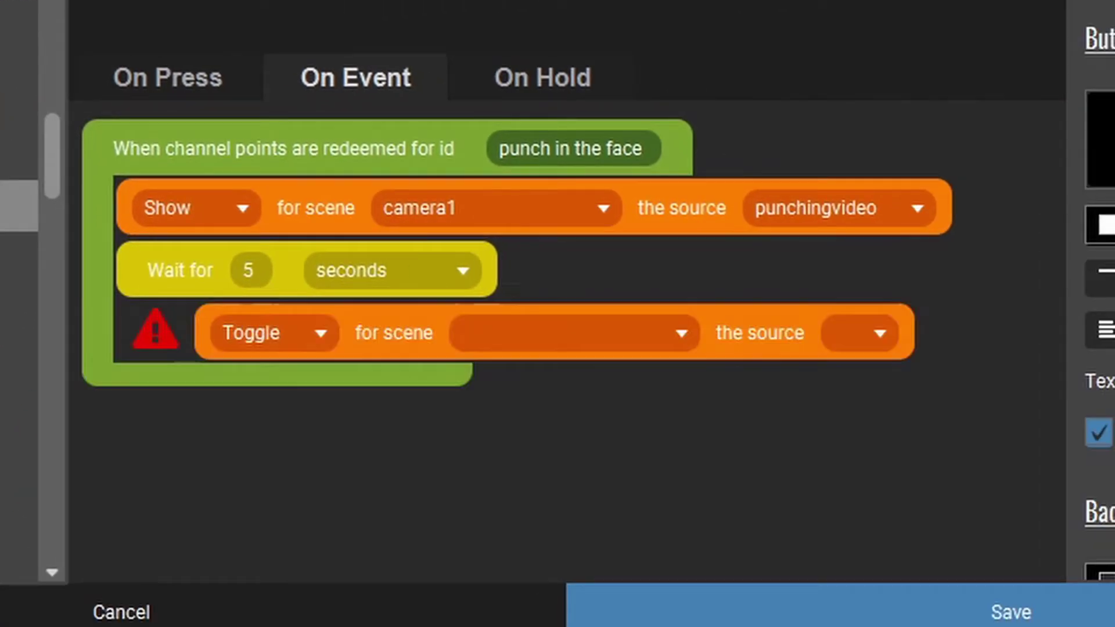
left_click(286, 348)
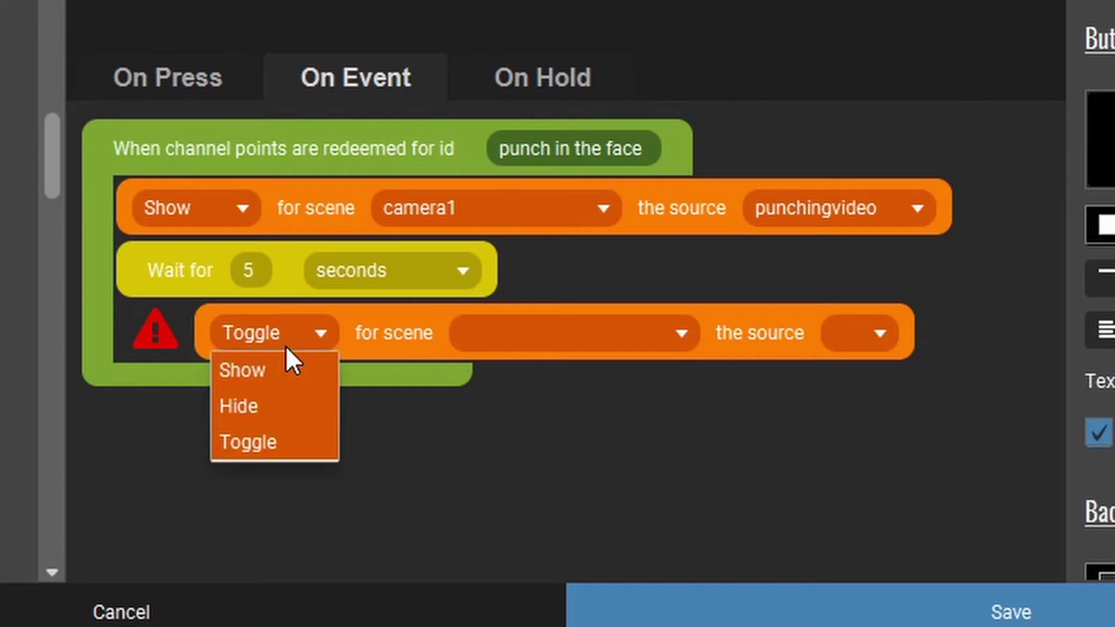
left_click(280, 400)
left_click(580, 335)
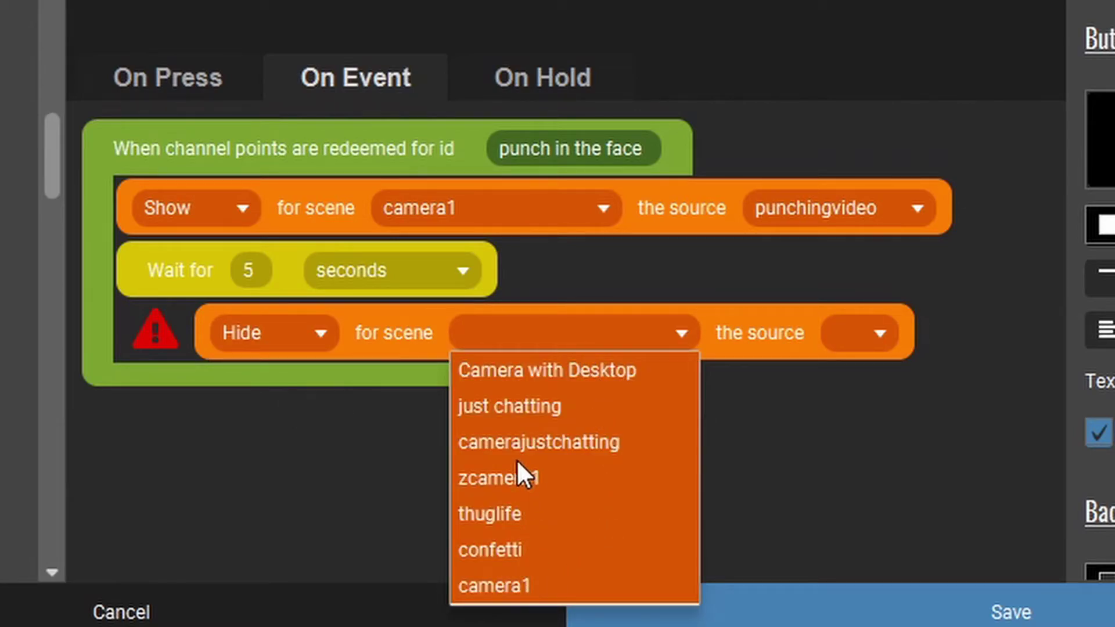
left_click(508, 584)
left_click(876, 334)
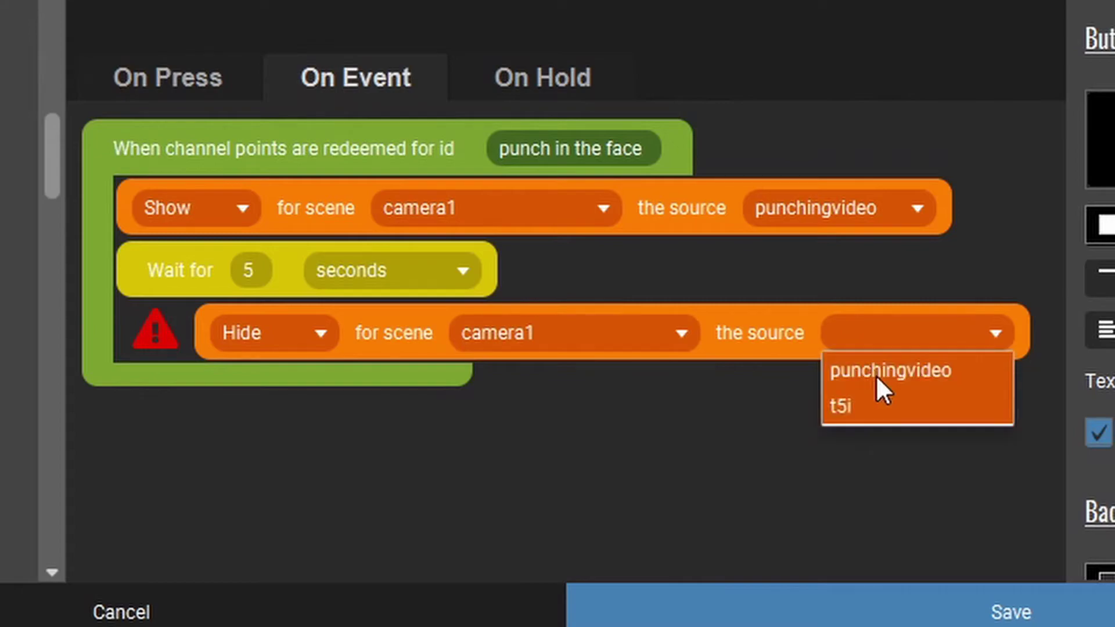
left_click(890, 403)
left_click(853, 334)
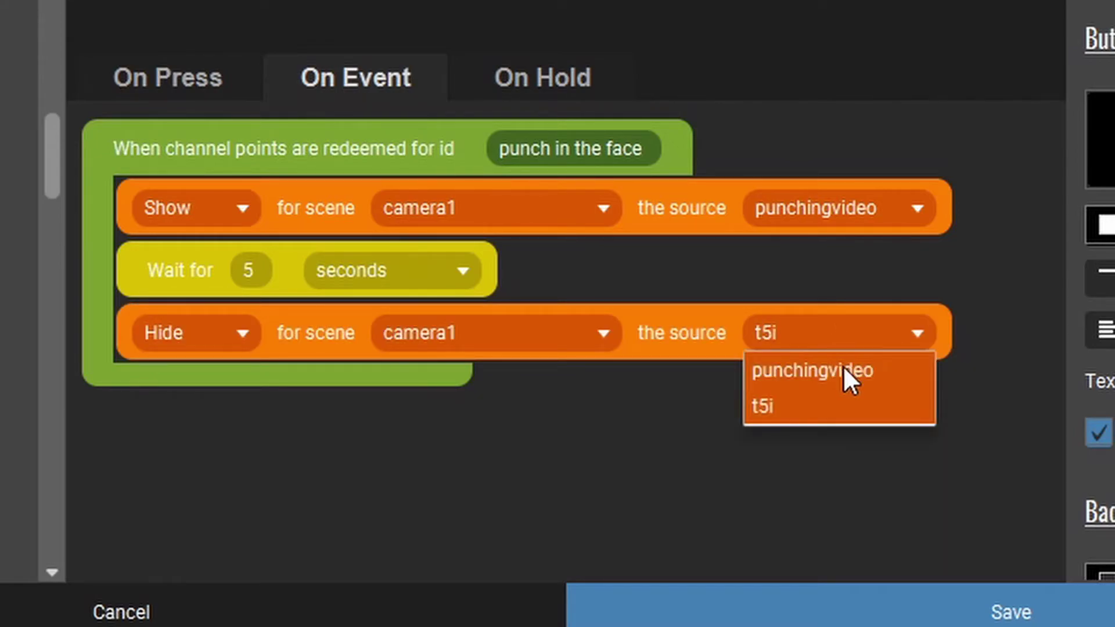
left_click(845, 368)
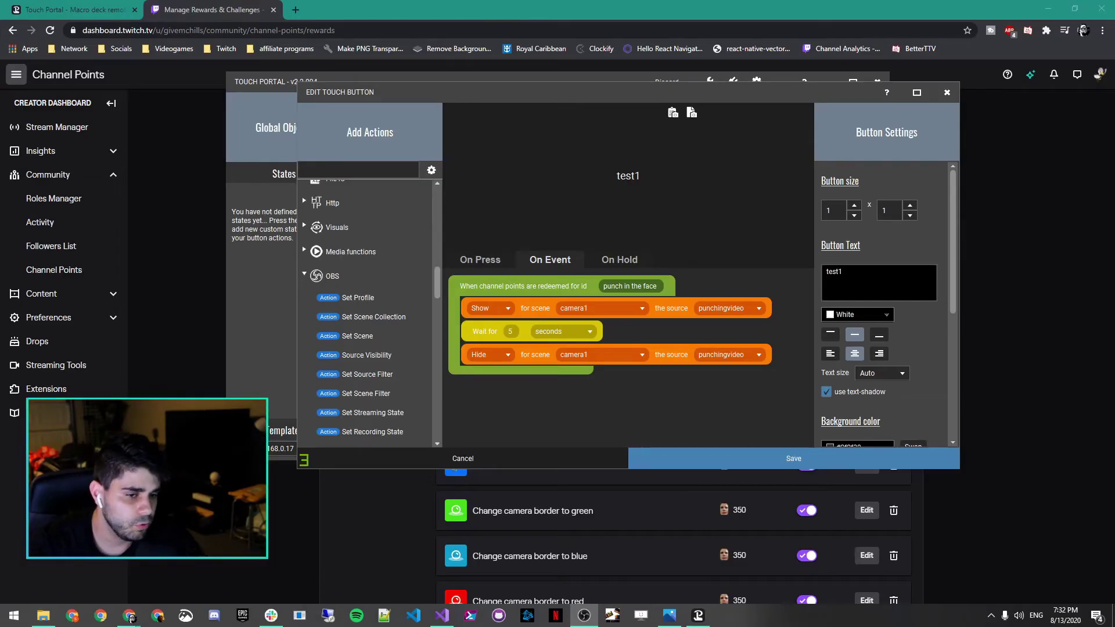
Save the test1 button's event actions and reopen it to review them.
double_click(833, 271)
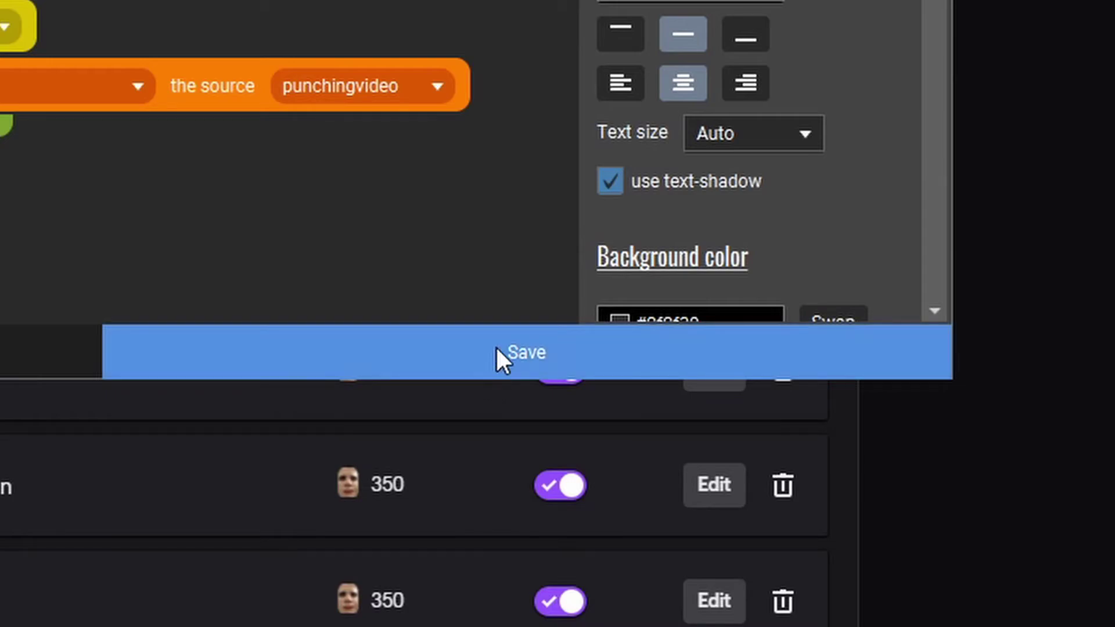
left_click(496, 348)
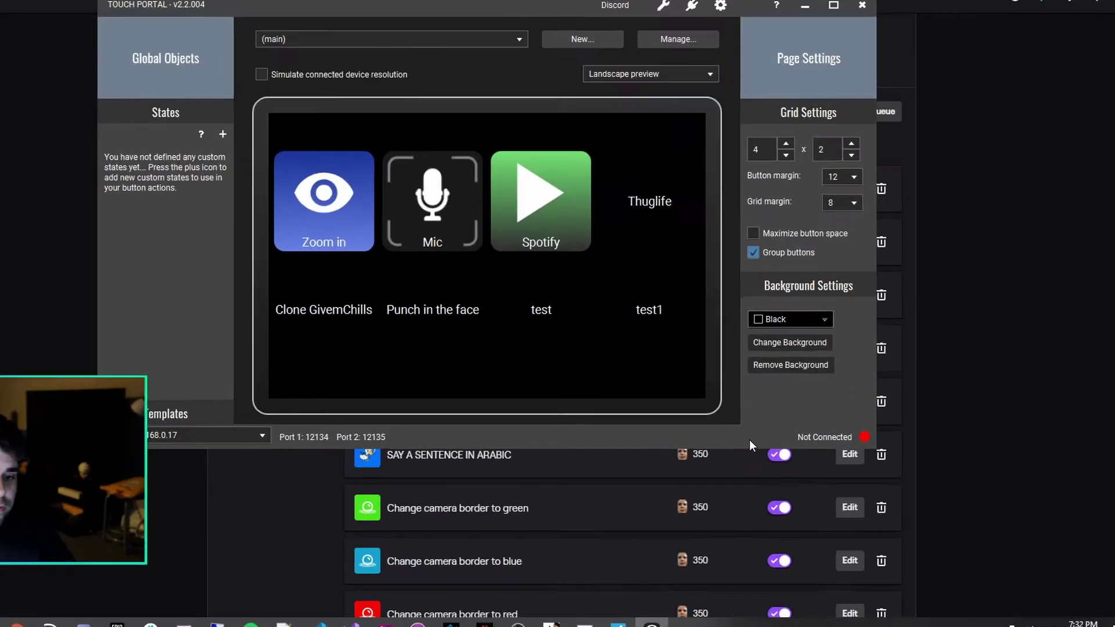
left_click(714, 353)
left_click(484, 250)
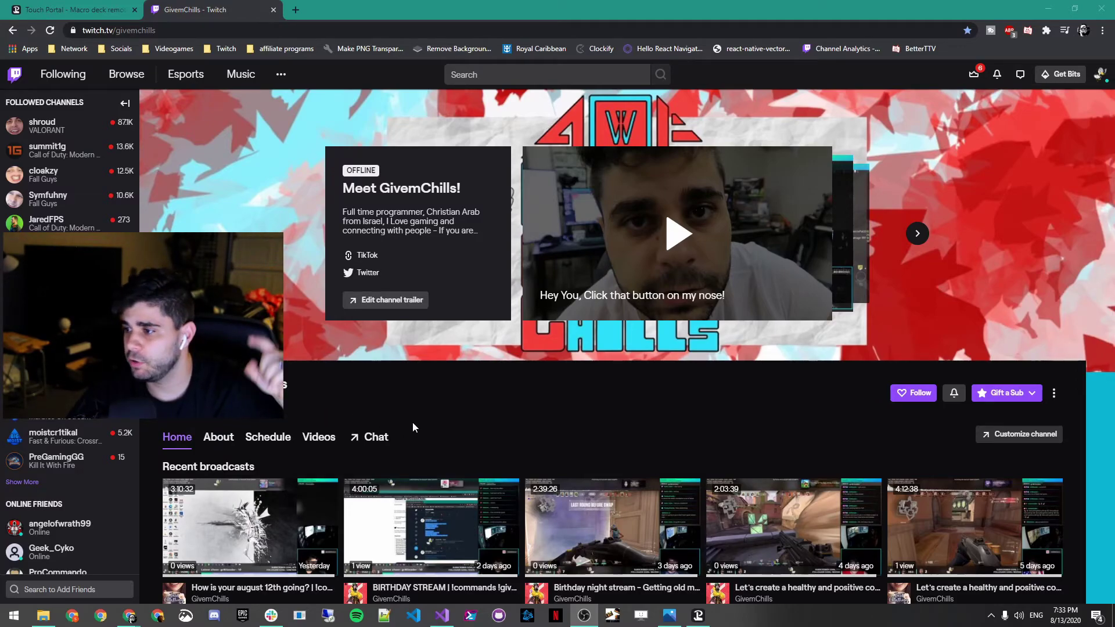
Redeem the 'punch in the face' channel points reward from the Twitch chat.
left_click(374, 439)
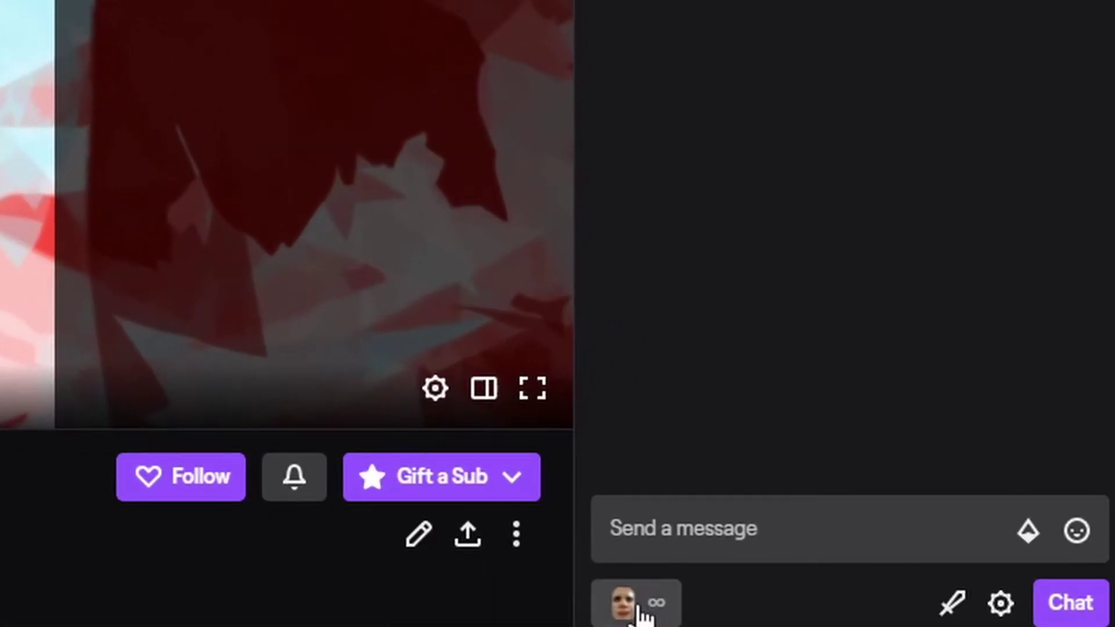
left_click(643, 614)
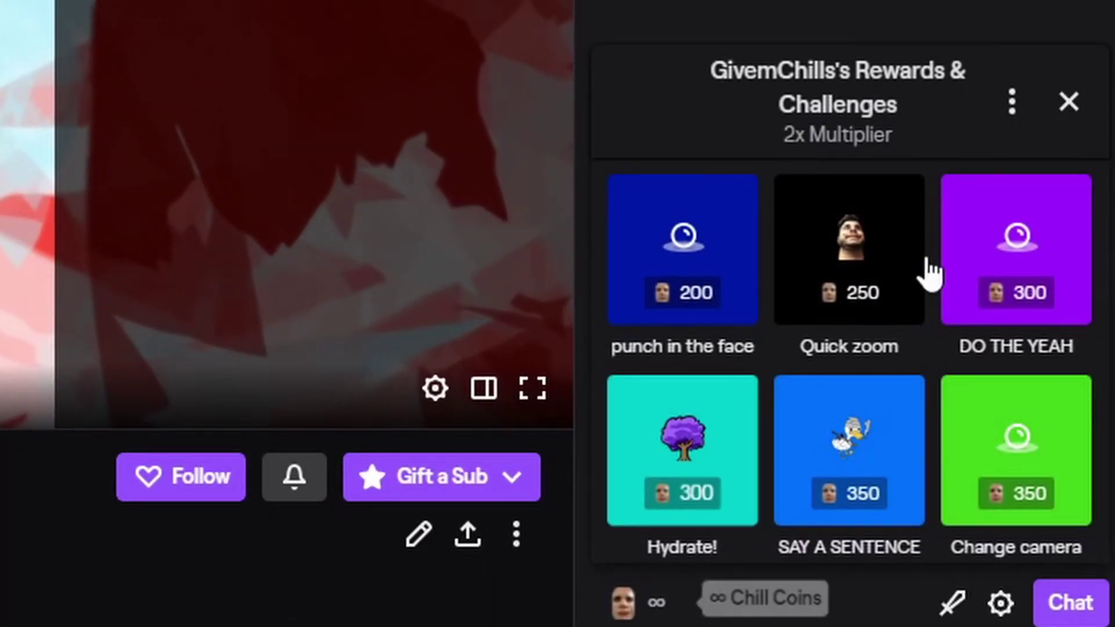
left_click(662, 270)
left_click(848, 503)
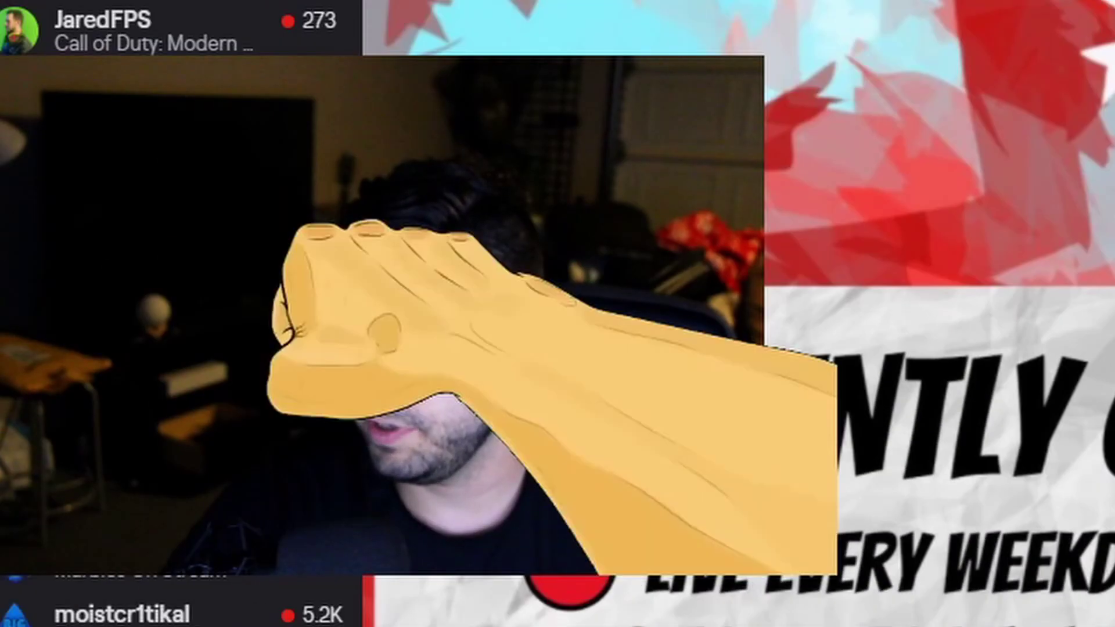